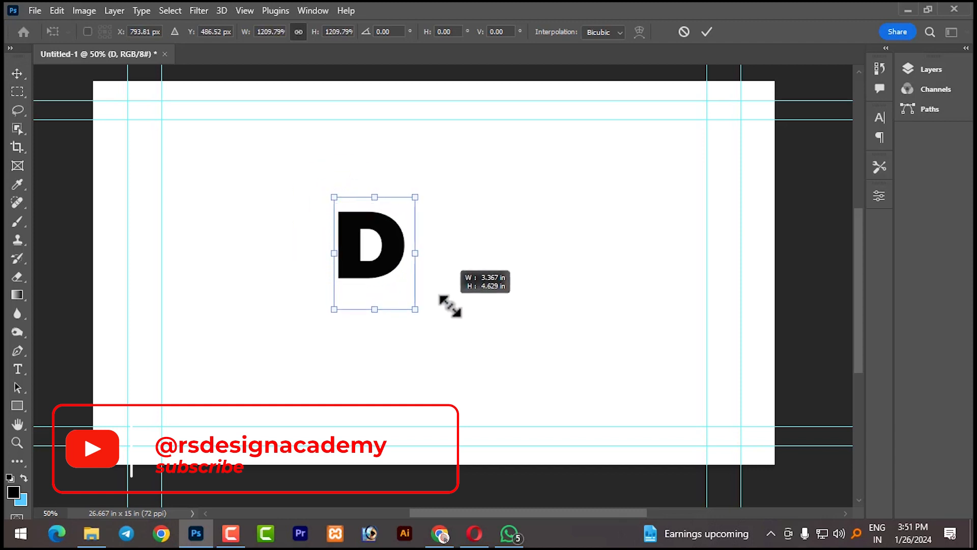
Enlarge the letter D to about a quarter of the canvas width and place it in the upper middle of the canvas.
{"action": "left_click_drag", "start_coordinate": [447, 289], "coordinate": [443, 205]}
{"action": "left_click_drag", "start_coordinate": [477, 304], "coordinate": [584, 431]}
{"action": "left_click", "coordinate": [489, 442]}
{"action": "left_click_drag", "start_coordinate": [466, 261], "coordinate": [488, 243]}
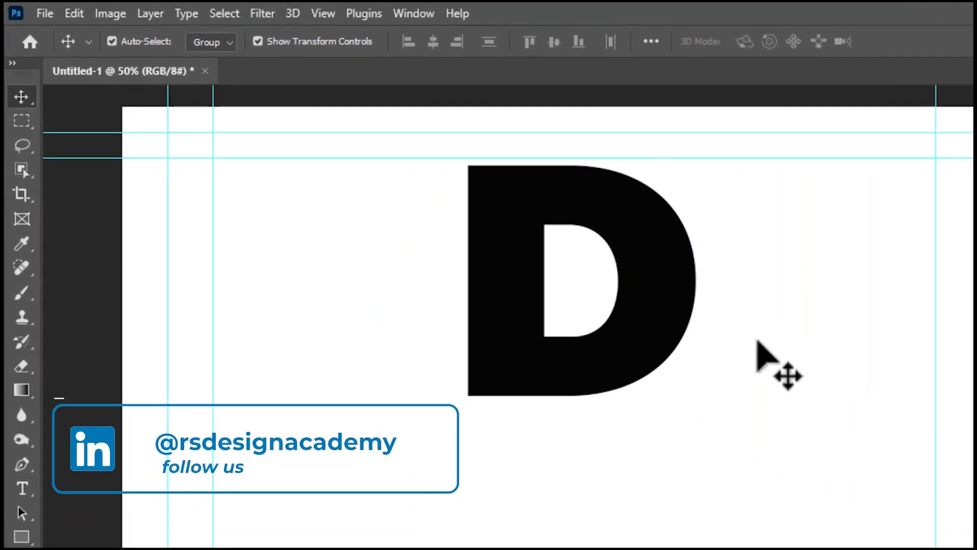
Align the letter D to the horizontal and vertical centre of the canvas.
{"action": "key", "text": "ctrl+a"}
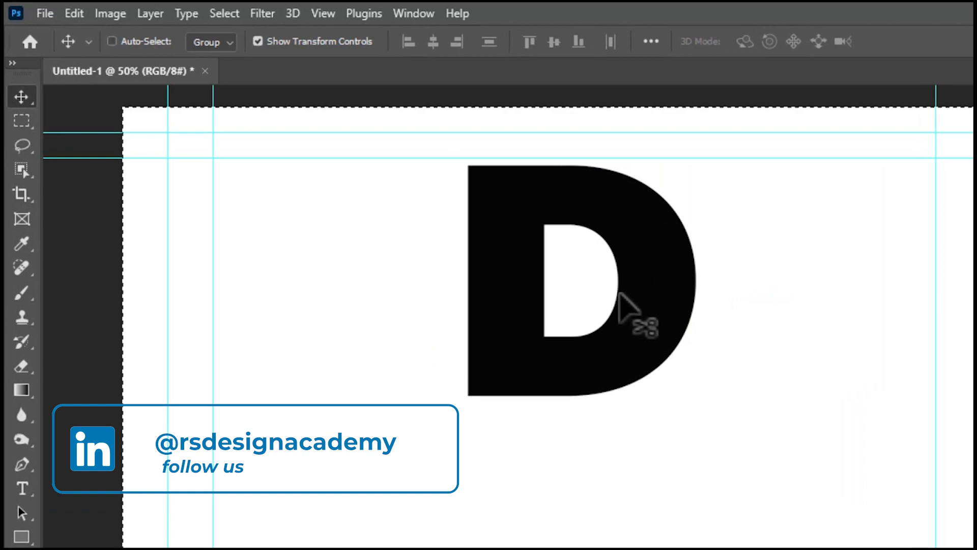
{"action": "left_click", "coordinate": [629, 240]}
{"action": "left_click", "coordinate": [432, 43]}
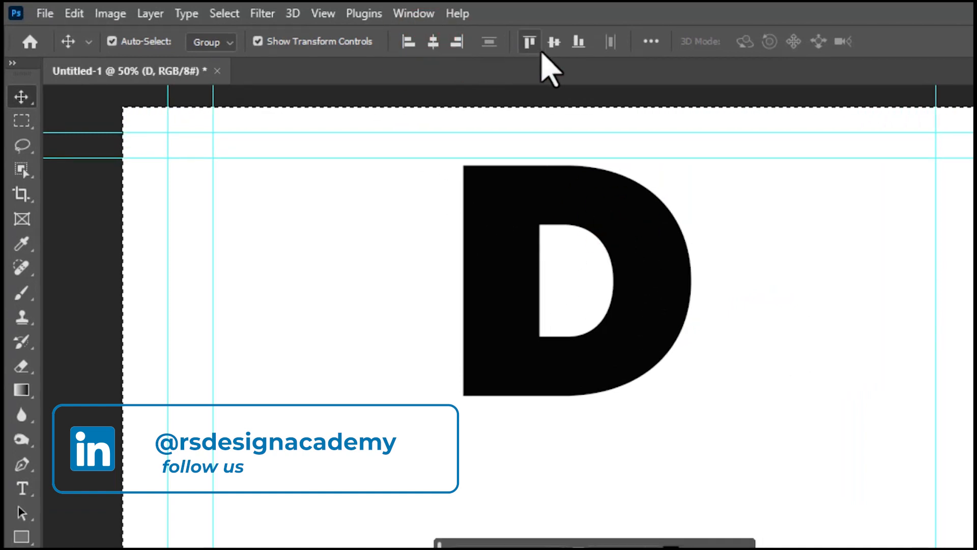
{"action": "left_click", "coordinate": [549, 45]}
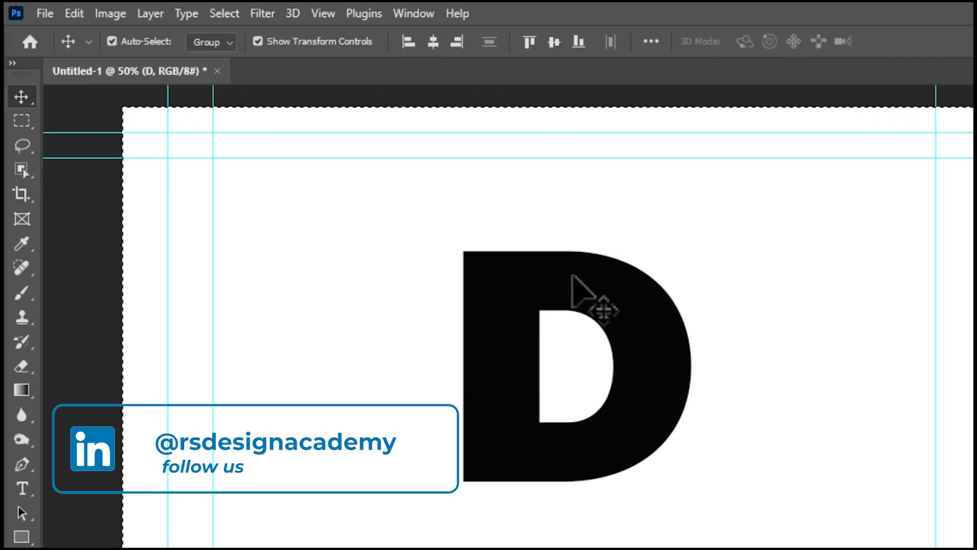
Move the letter D straight up into the upper half of the canvas and clear the canvas selection.
{"action": "left_click_drag", "start_coordinate": [578, 275], "coordinate": [577, 184]}
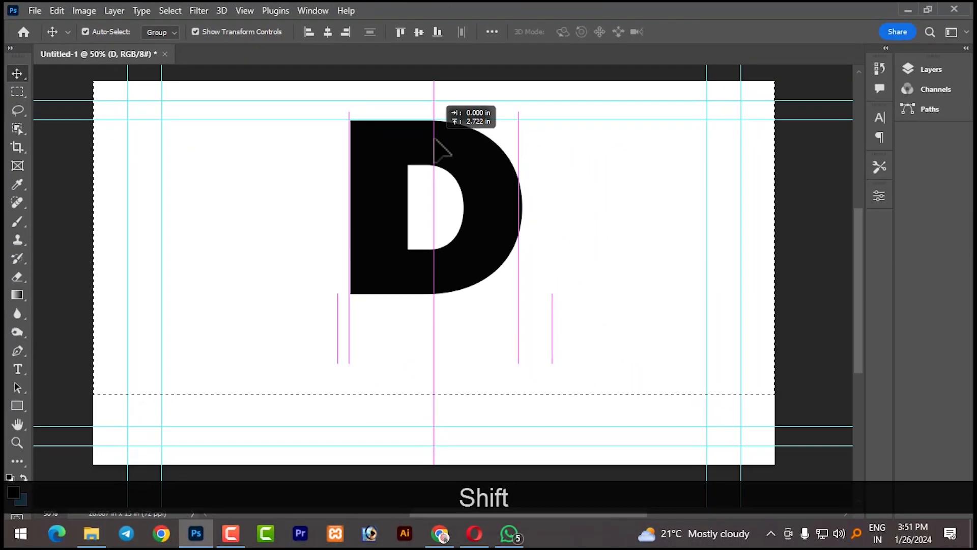
{"action": "left_click_drag", "start_coordinate": [434, 138], "coordinate": [433, 140]}
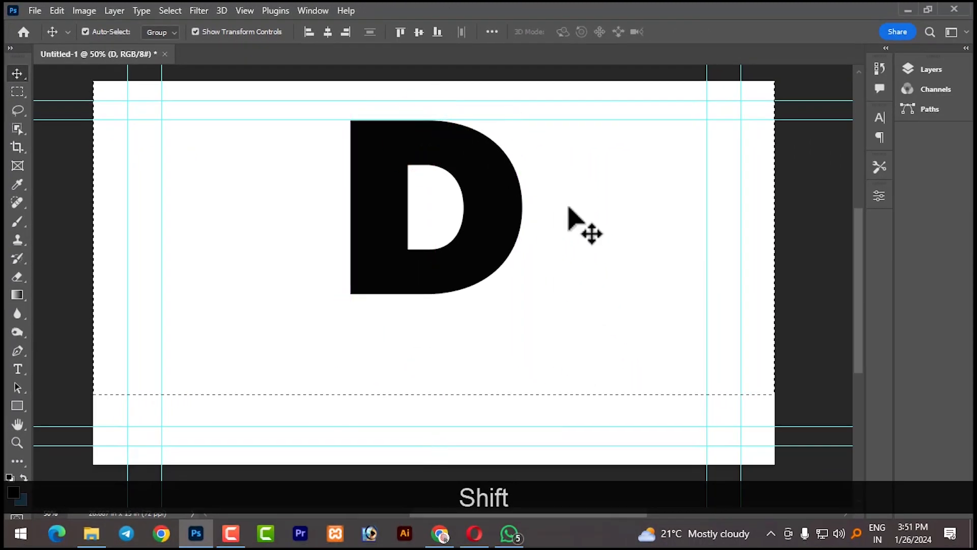
{"action": "left_click_drag", "start_coordinate": [408, 160], "coordinate": [408, 185]}
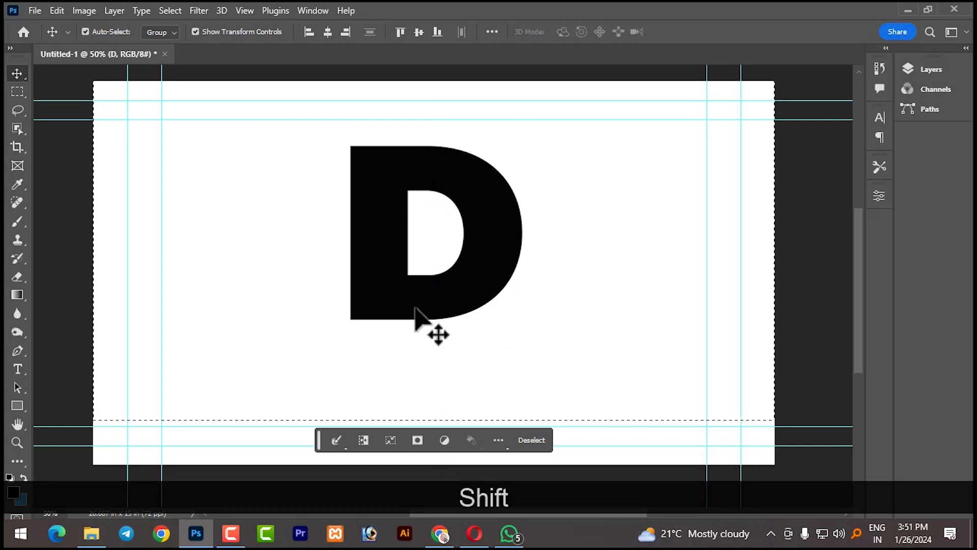
{"action": "key", "text": "ctrl"}
{"action": "key", "text": "ctrl+d"}
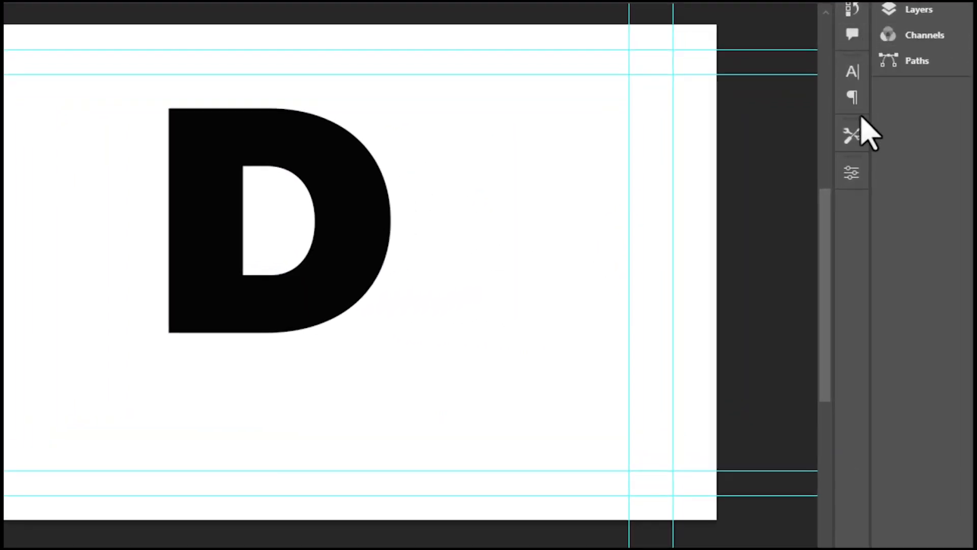
Duplicate the D text layer.
{"action": "left_click", "coordinate": [891, 11]}
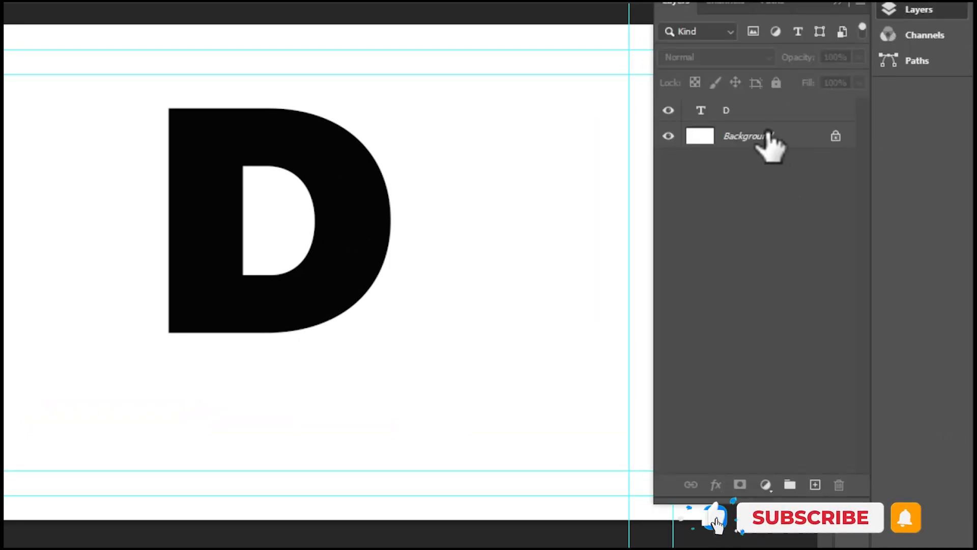
{"action": "left_click", "coordinate": [749, 111]}
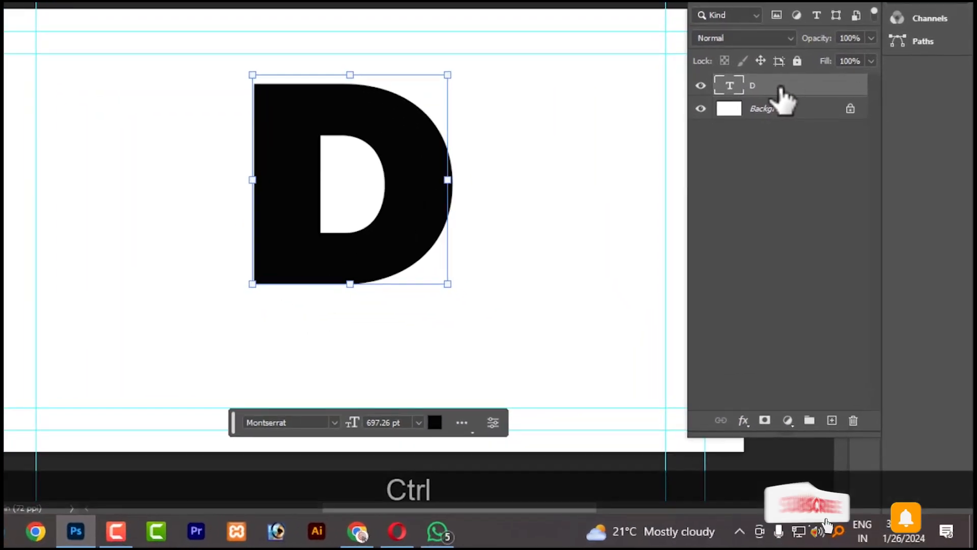
{"action": "key", "text": "ctrl+j"}
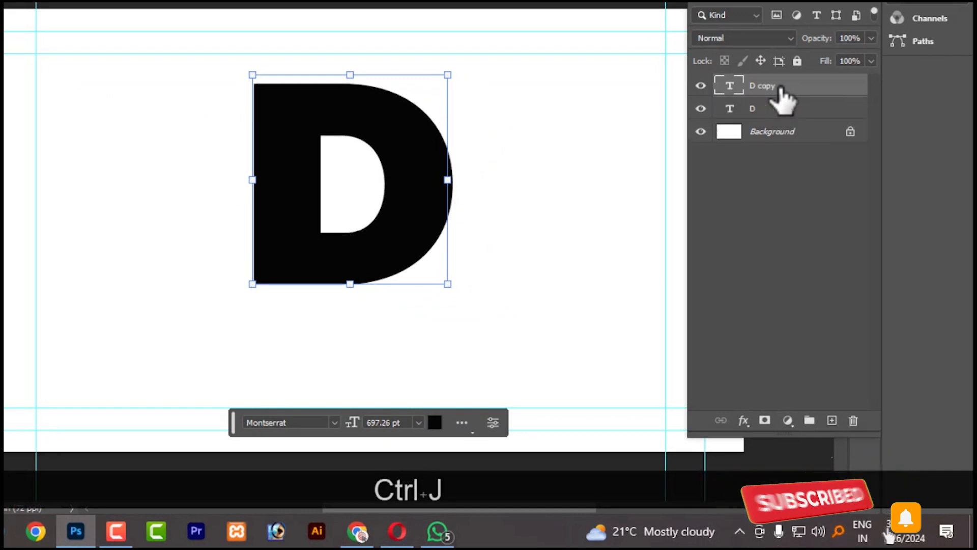
Put the original D text layer into a group named 3d.
{"action": "left_click", "coordinate": [754, 107]}
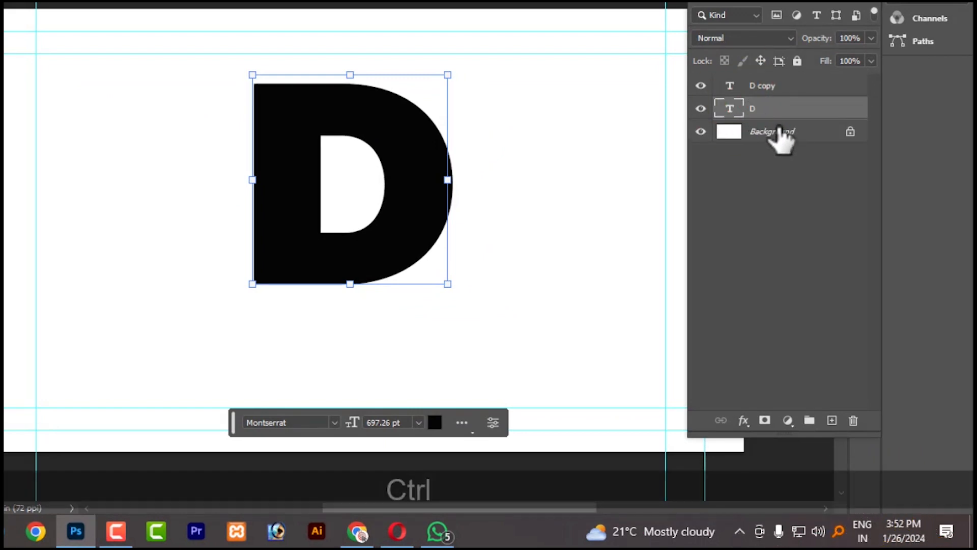
{"action": "key", "text": "ctrl+g"}
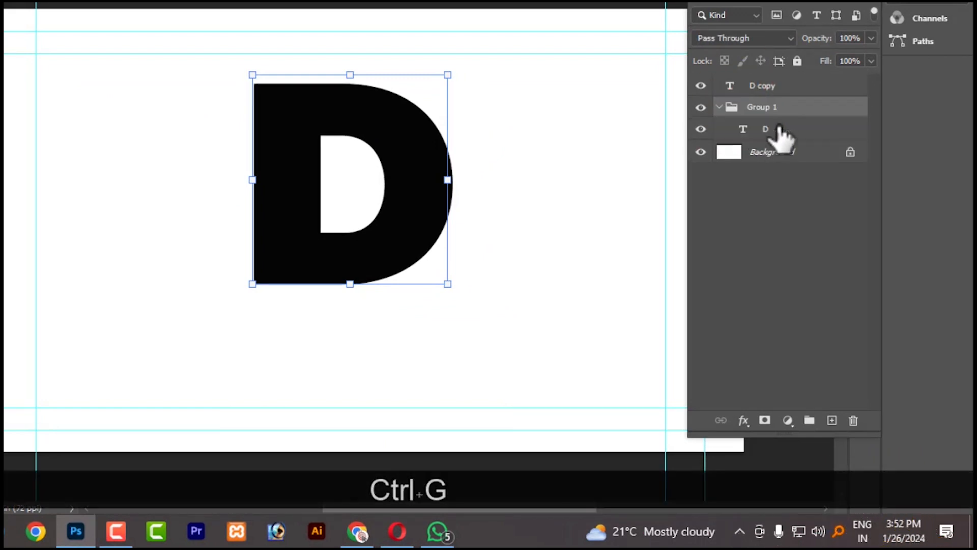
{"action": "double_click", "coordinate": [755, 108]}
{"action": "type", "text": "3"}
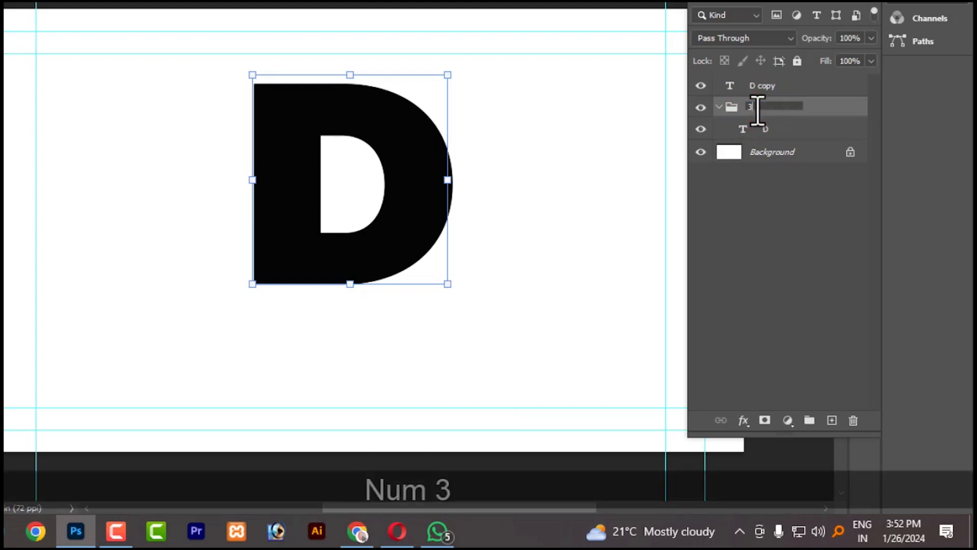
{"action": "type", "text": "d"}
{"action": "left_click", "coordinate": [753, 250]}
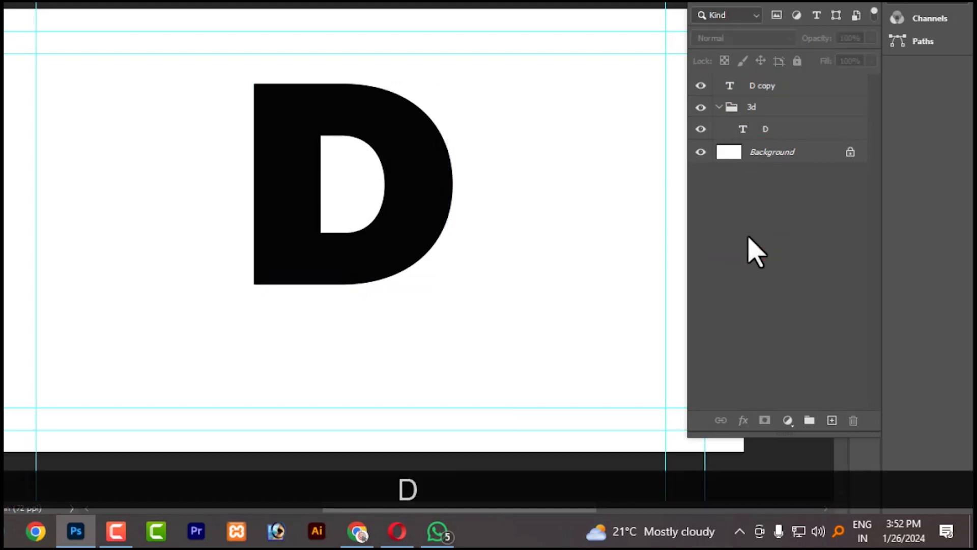
Hide the D copy layer and recolour the D text inside the 3d group dark grey.
{"action": "left_click", "coordinate": [744, 131]}
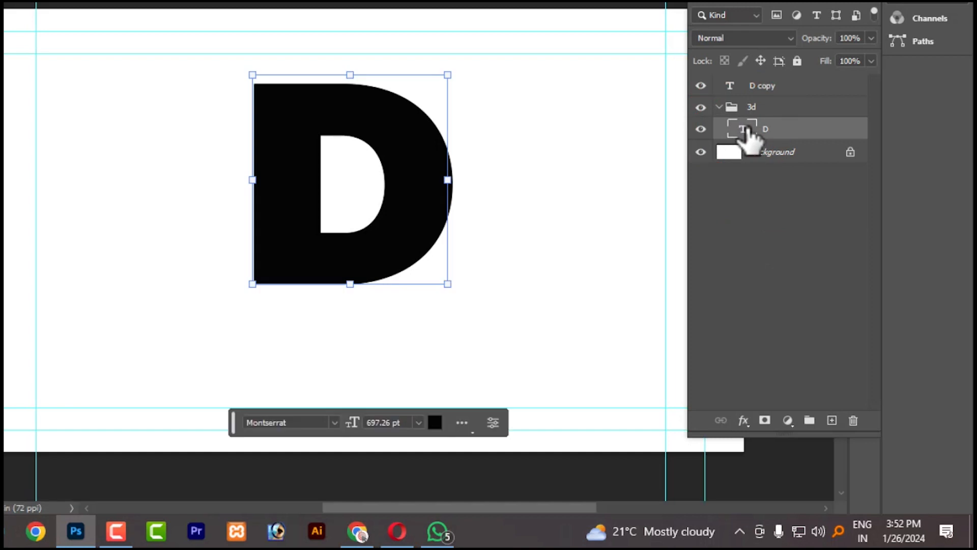
{"action": "left_click", "coordinate": [701, 86]}
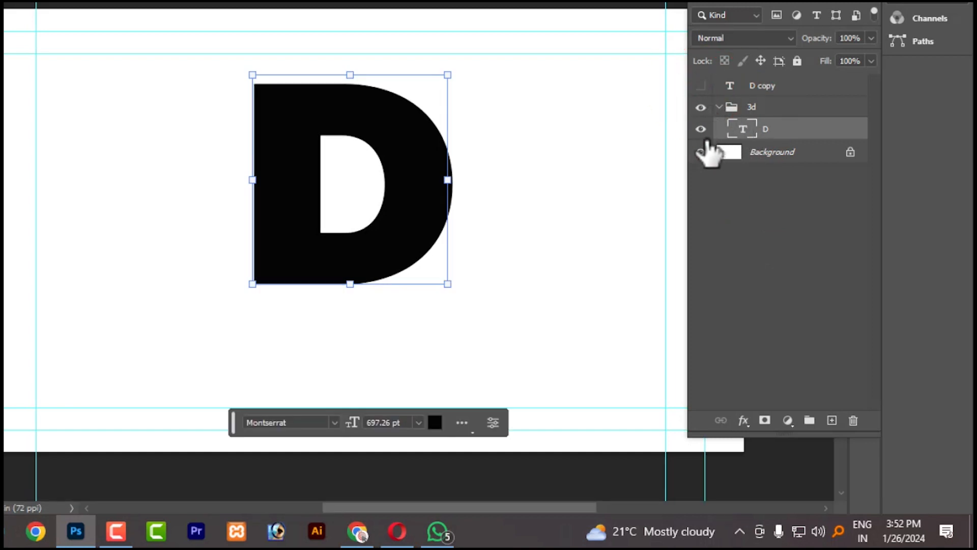
{"action": "left_click", "coordinate": [792, 227]}
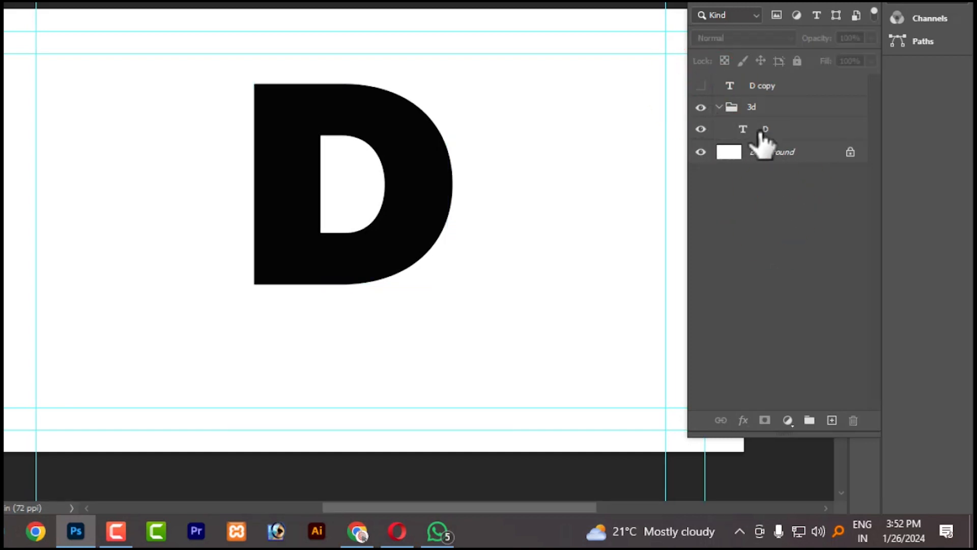
{"action": "left_click", "coordinate": [762, 132]}
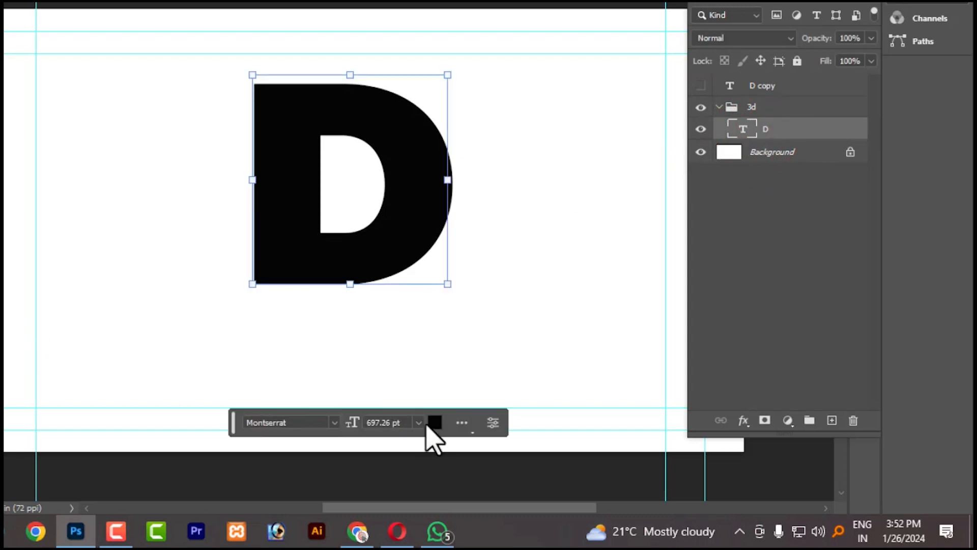
{"action": "left_click", "coordinate": [434, 423]}
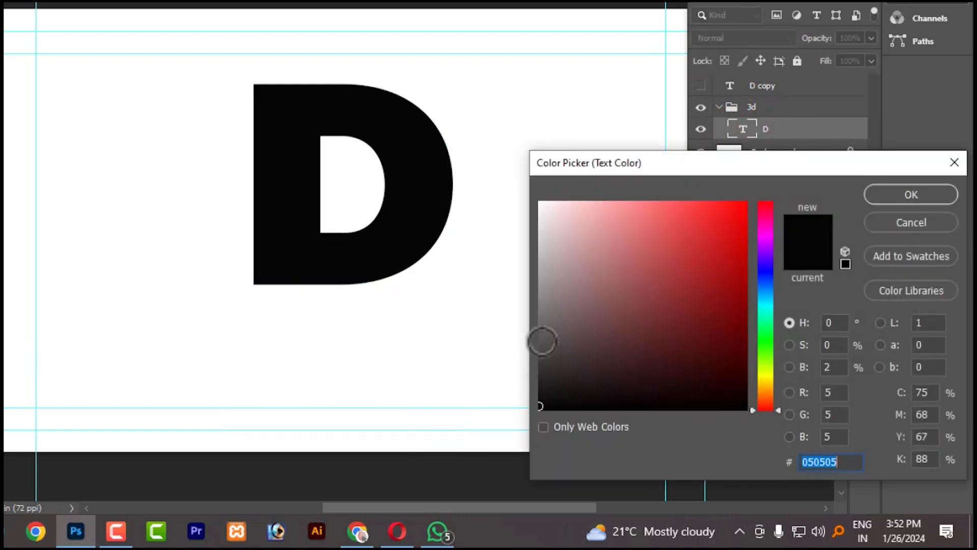
{"action": "left_click", "coordinate": [542, 341]}
{"action": "left_click", "coordinate": [911, 196]}
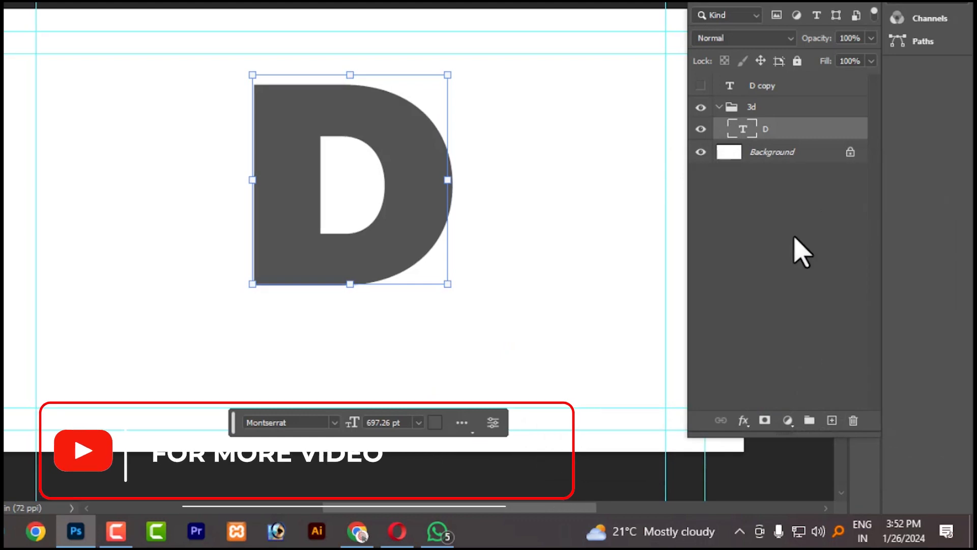
{"action": "left_click", "coordinate": [795, 238]}
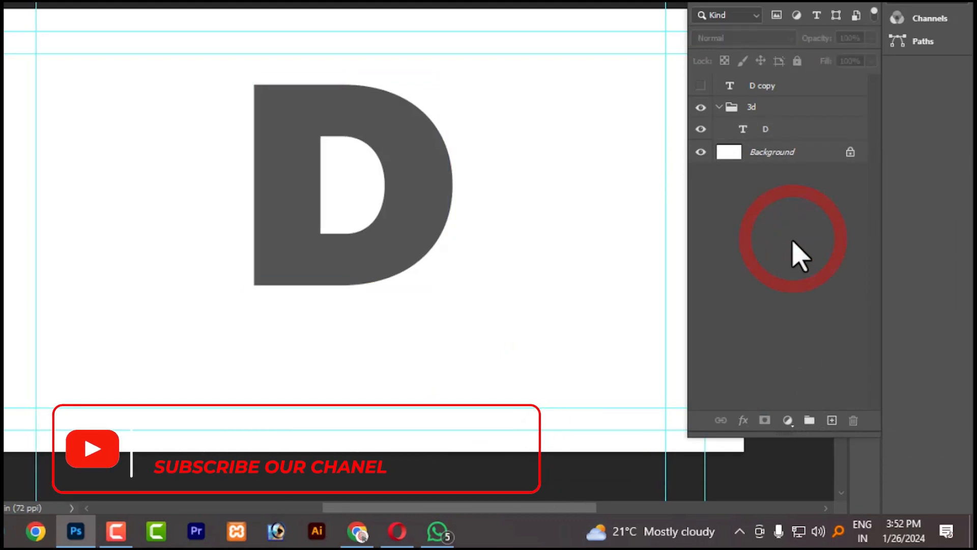
Show the D copy layer and build depth by duplicating the grey D seven times, offsetting each copy slightly further right.
{"action": "left_click", "coordinate": [701, 85]}
{"action": "left_click", "coordinate": [759, 130]}
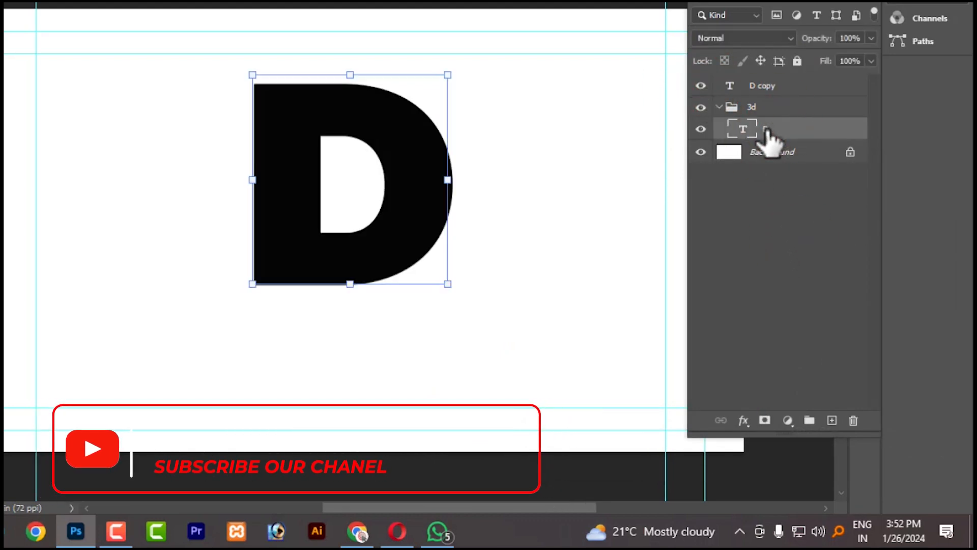
{"action": "key", "text": "shift+alt"}
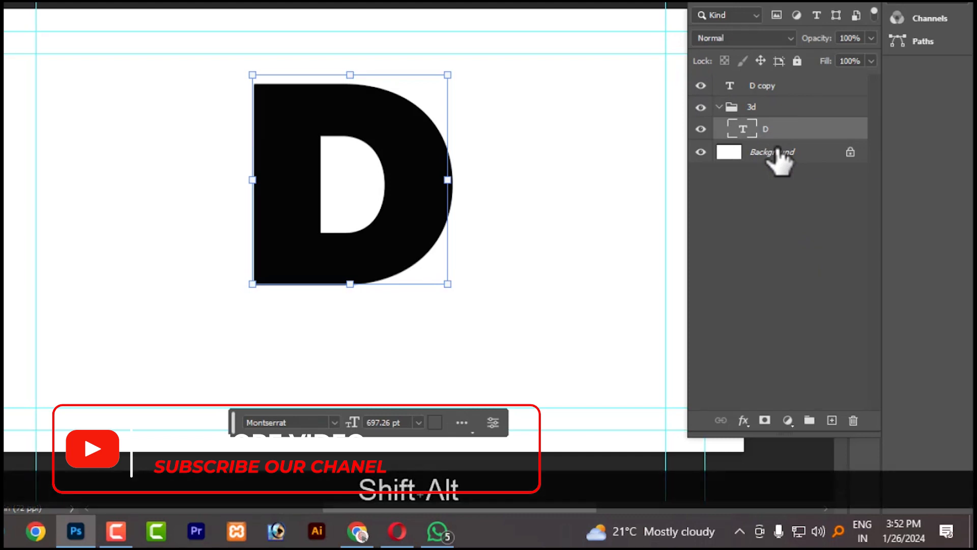
{"action": "key", "text": "shift+alt+Right"}
{"action": "key", "text": "shift+alt+Right"}
{"action": "key", "text": "shift+alt+Right"}
{"action": "key", "text": "shift+alt+Right"}
{"action": "key", "text": "shift+alt+Right"}
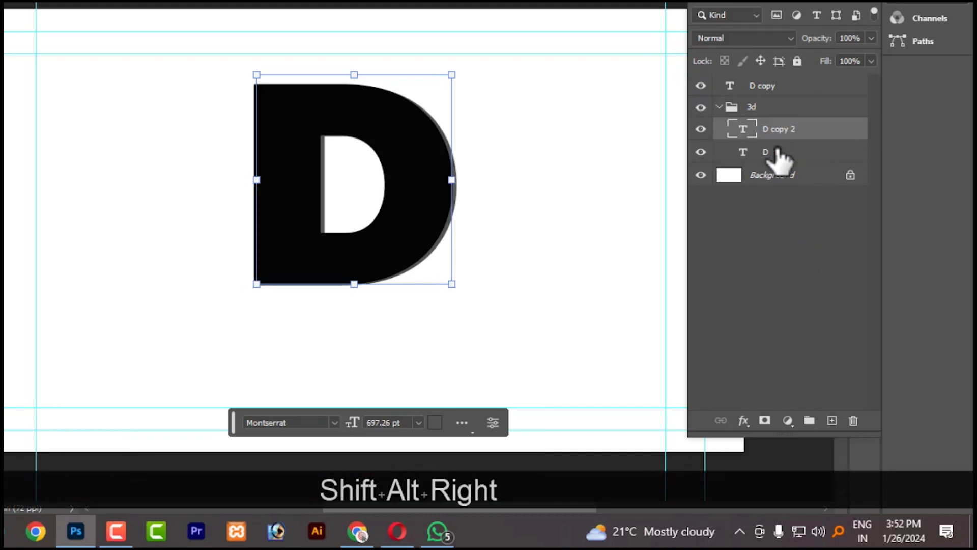
{"action": "key", "text": "shift+alt+Right"}
{"action": "key", "text": "shift+alt+Right"}
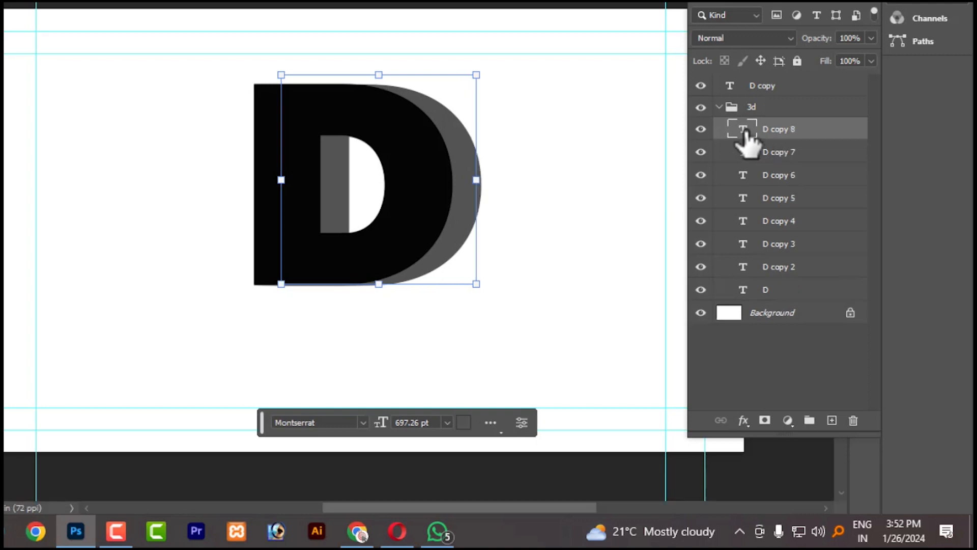
Collapse the 3d group and deselect all layers.
{"action": "left_click", "coordinate": [728, 109]}
{"action": "left_click", "coordinate": [721, 108]}
{"action": "left_click", "coordinate": [768, 219]}
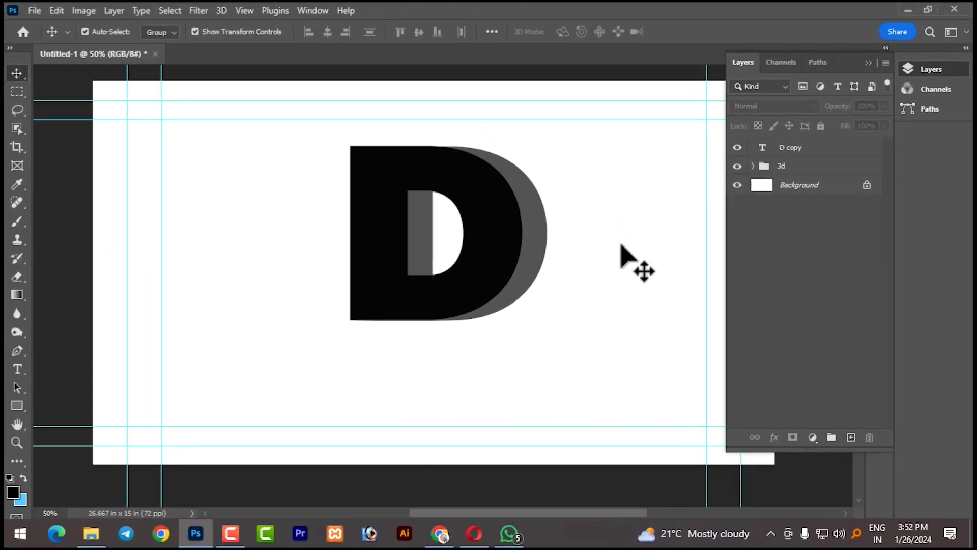
{"action": "left_click_drag", "start_coordinate": [600, 219], "coordinate": [387, 231]}
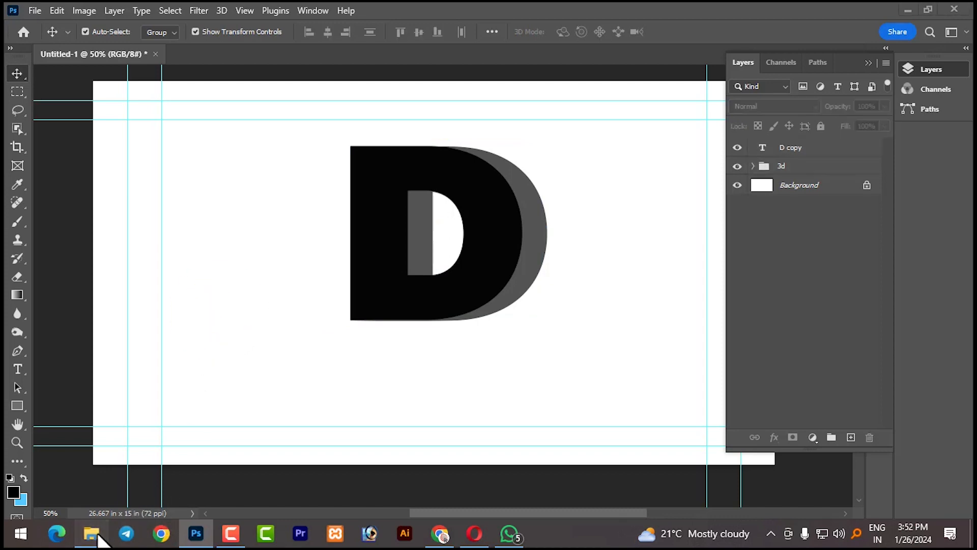
{"action": "left_click", "coordinate": [91, 533]}
{"action": "left_click_drag", "start_coordinate": [164, 143], "coordinate": [282, 218]}
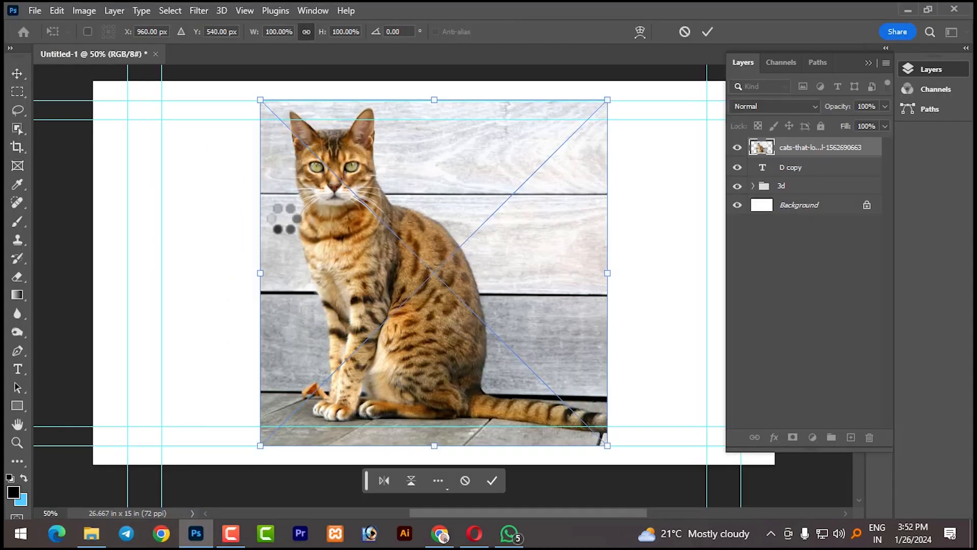
{"action": "left_click_drag", "start_coordinate": [614, 100], "coordinate": [558, 203]}
{"action": "left_click_drag", "start_coordinate": [402, 282], "coordinate": [446, 217]}
{"action": "left_click", "coordinate": [509, 415]}
Set the cat layer's opacity to 54% and fit the image over the letter D at about 71% scale.
{"action": "left_click", "coordinate": [884, 106]}
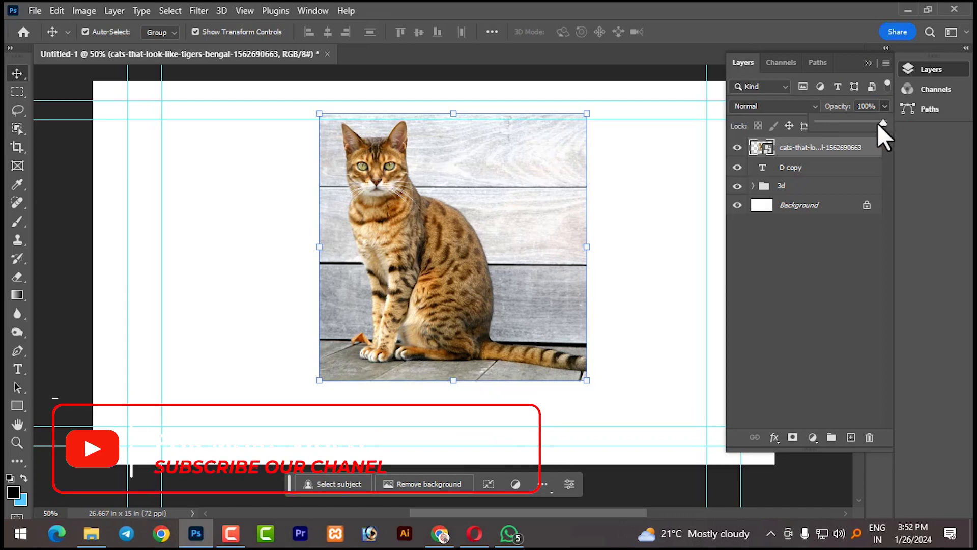
{"action": "left_click_drag", "start_coordinate": [828, 128], "coordinate": [837, 128]}
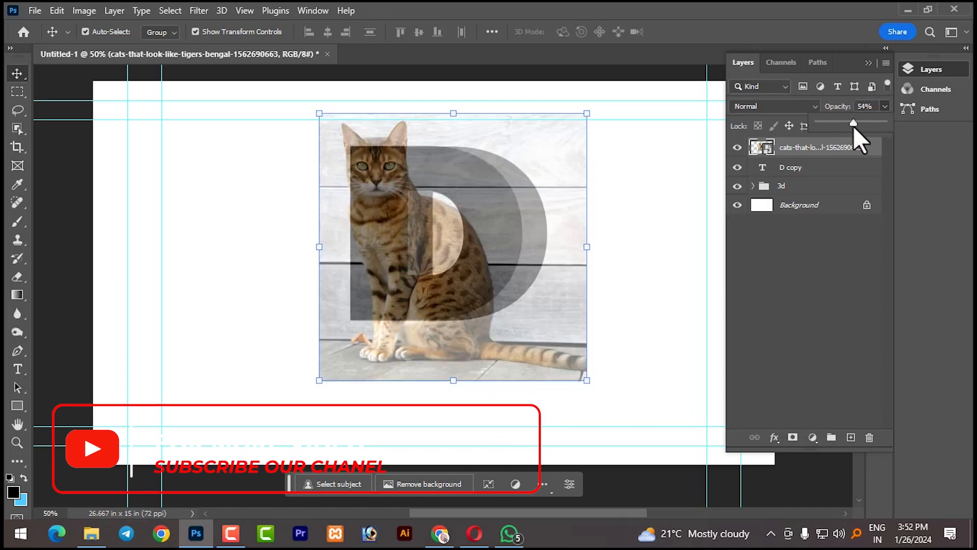
{"action": "left_click_drag", "start_coordinate": [438, 371], "coordinate": [433, 327]}
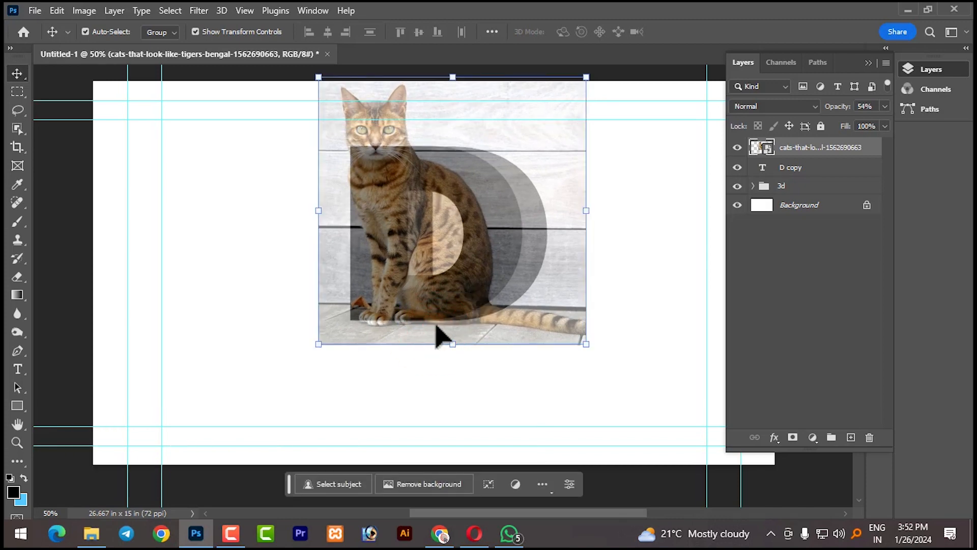
{"action": "left_click_drag", "start_coordinate": [585, 349], "coordinate": [566, 326]}
{"action": "left_click_drag", "start_coordinate": [431, 274], "coordinate": [428, 277]}
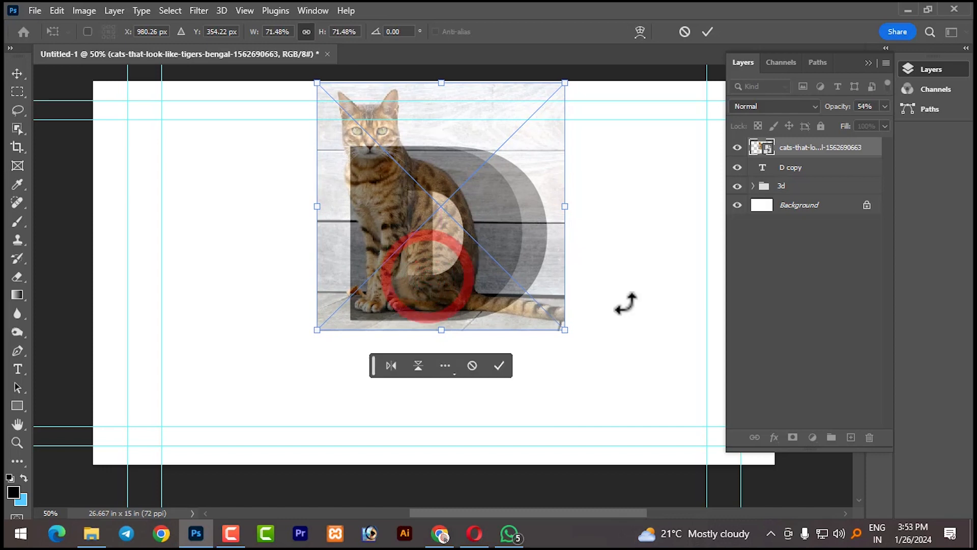
{"action": "left_click", "coordinate": [494, 367]}
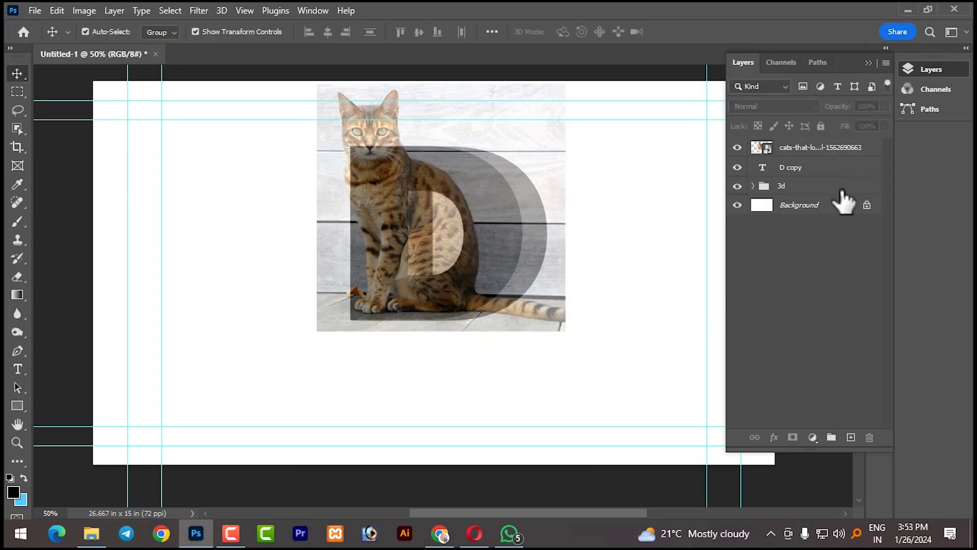
Set the cat layer's opacity to 100% and clip it to the D copy text layer.
{"action": "left_click", "coordinate": [786, 153]}
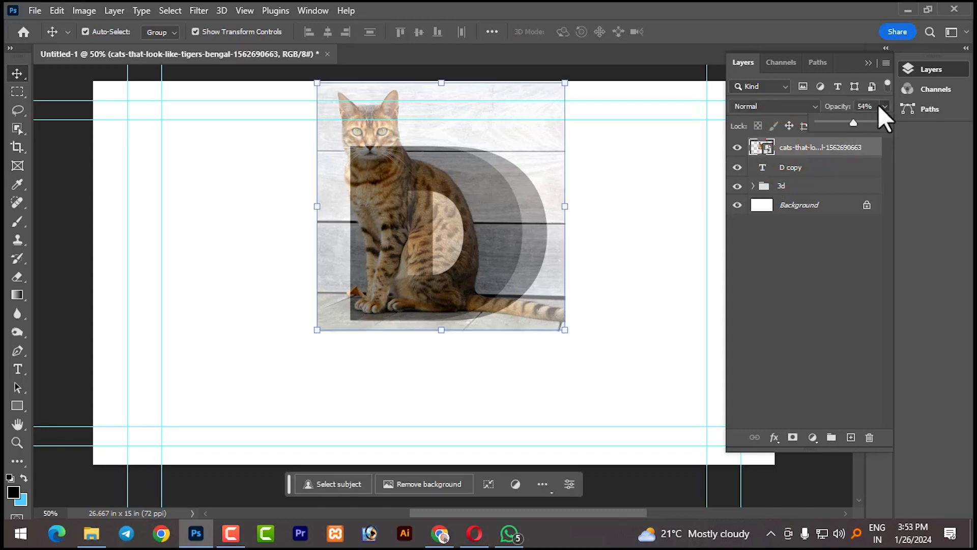
{"action": "left_click_drag", "start_coordinate": [859, 120], "coordinate": [911, 120]}
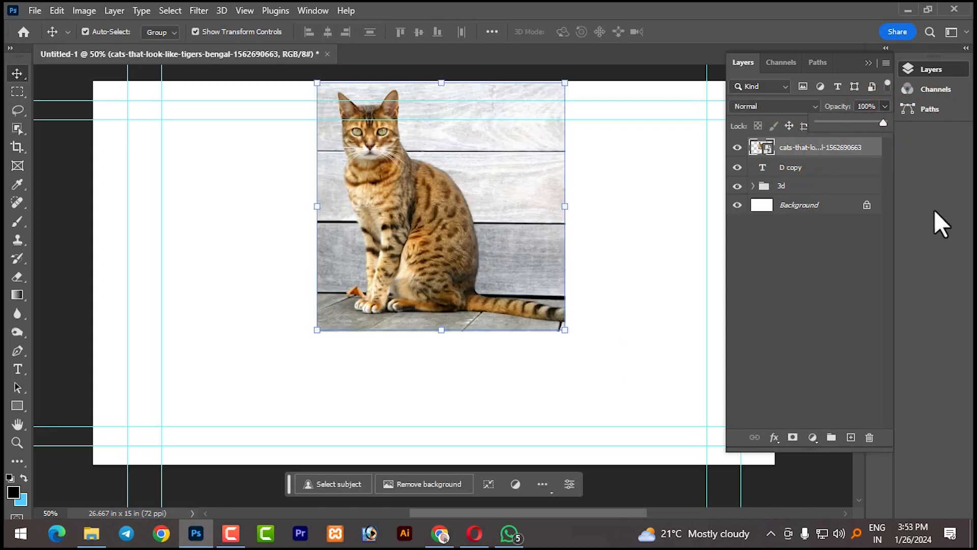
{"action": "left_click", "coordinate": [792, 153], "text": "alt"}
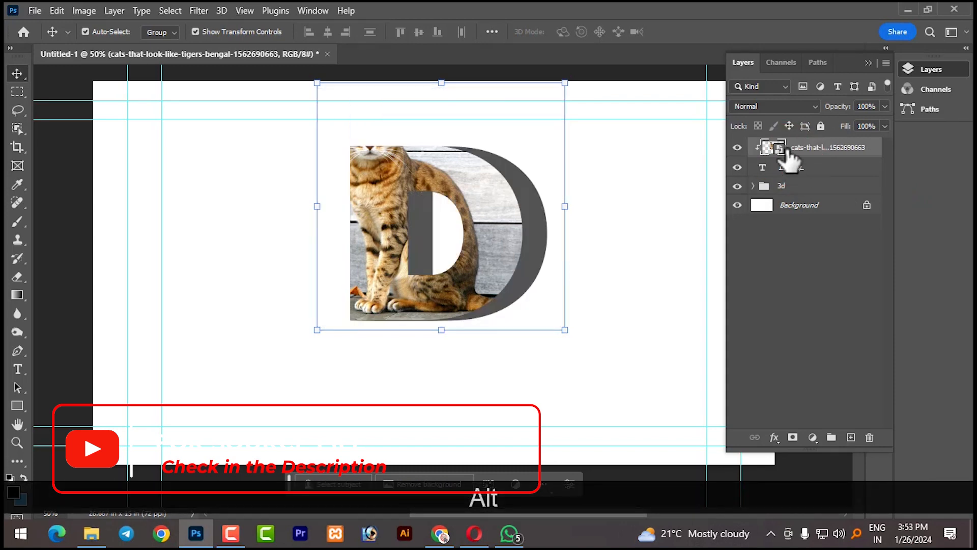
Duplicate the cat layer, place the copy directly above the 3d group and clip it to that group.
{"action": "key", "text": "ctrl+j"}
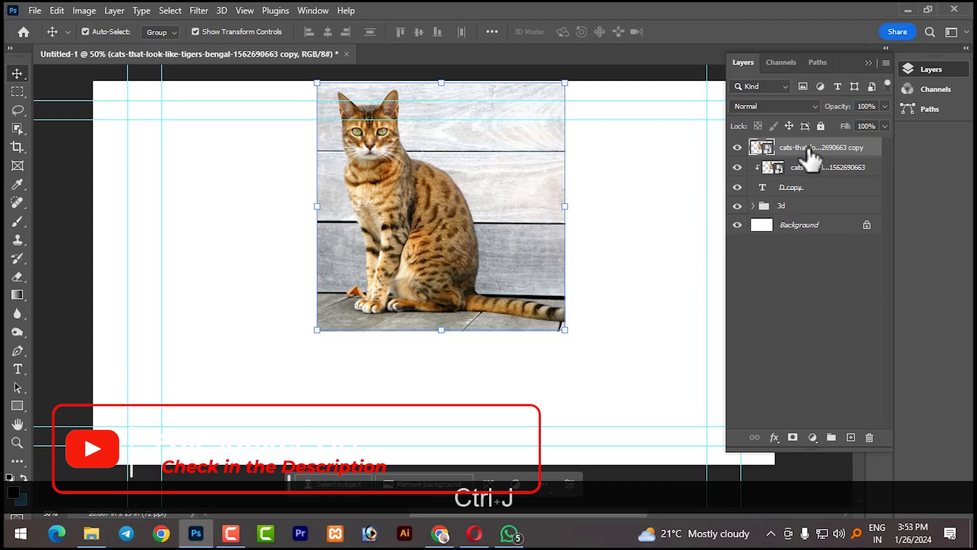
{"action": "left_click_drag", "start_coordinate": [814, 157], "coordinate": [815, 198]}
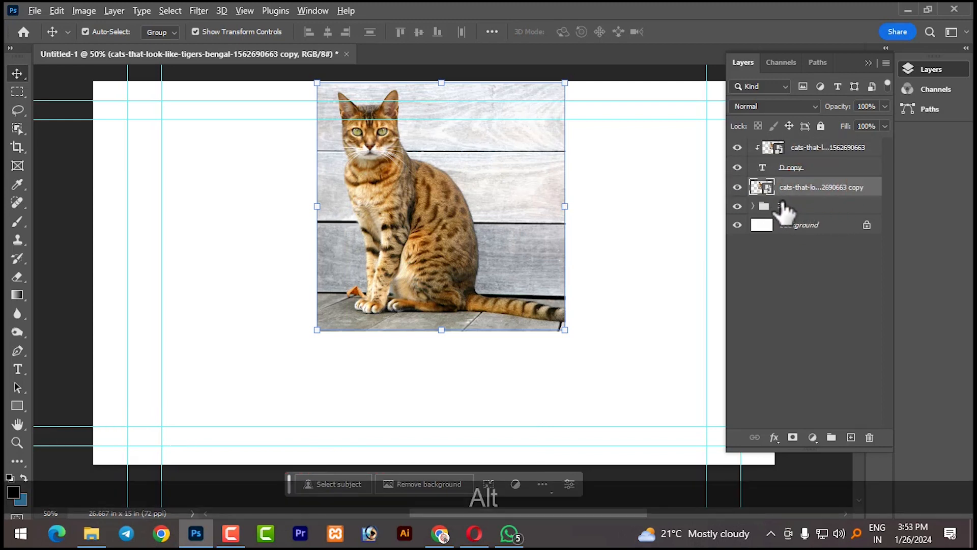
{"action": "left_click", "coordinate": [782, 193], "text": "alt"}
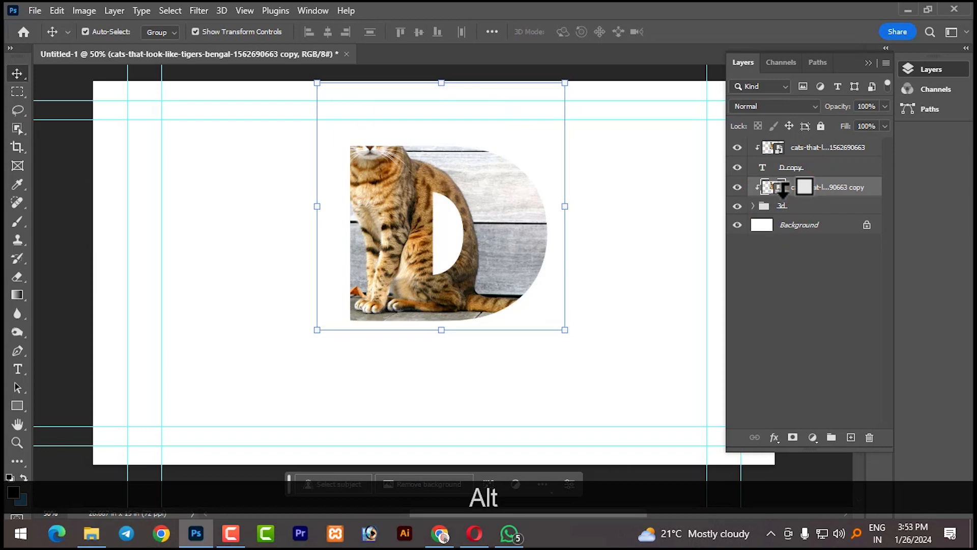
Make another unclipped duplicate of the top cat layer and hide it.
{"action": "left_click", "coordinate": [806, 148]}
{"action": "key", "text": "ctrl"}
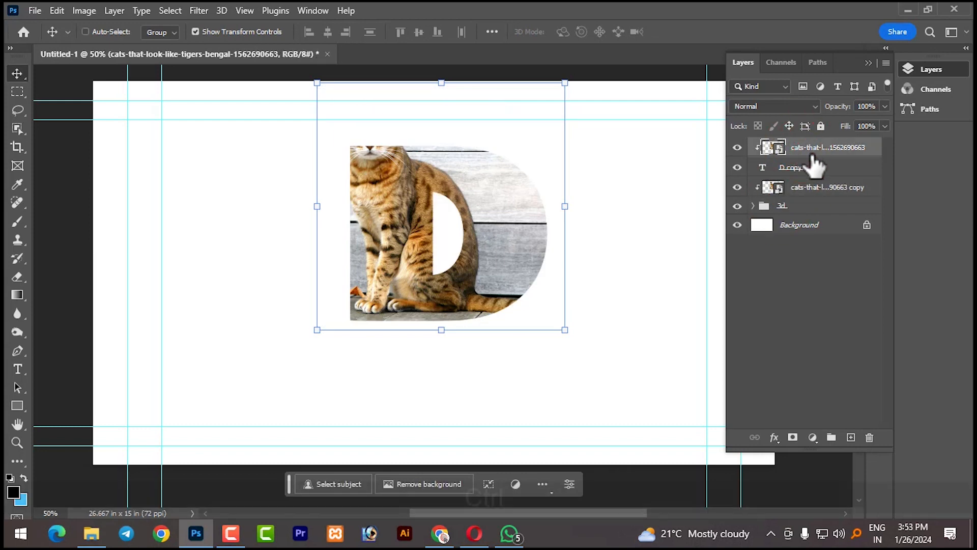
{"action": "key", "text": "ctrl+j"}
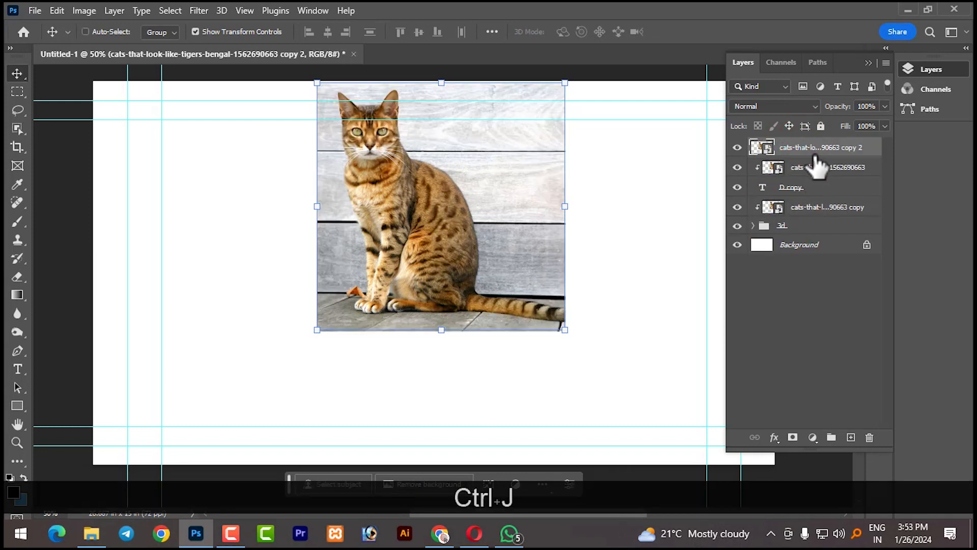
{"action": "left_click", "coordinate": [737, 148]}
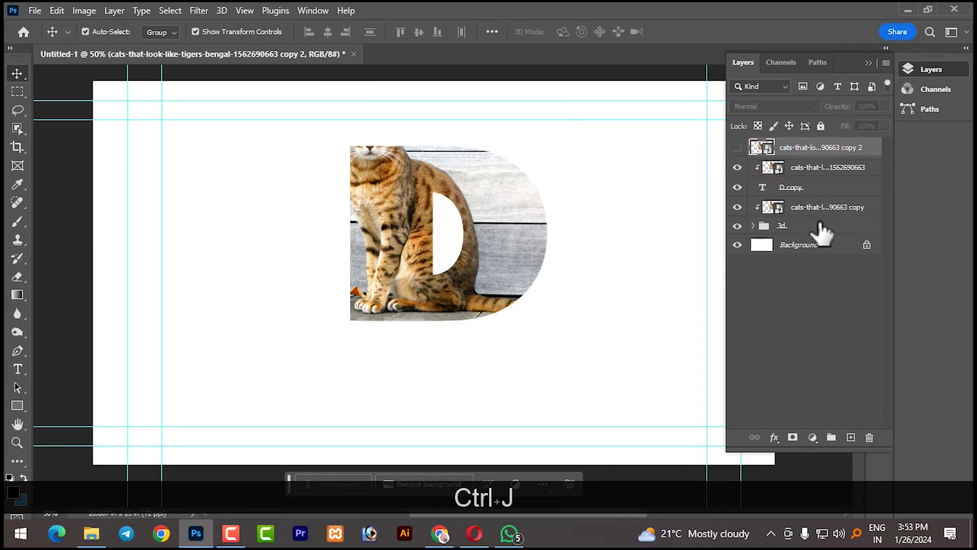
Add an Exposure adjustment of -2.33 above the cat copy over the 3d group, clip it to darken only the letter's depth, and deselect all layers.
{"action": "left_click", "coordinate": [814, 210]}
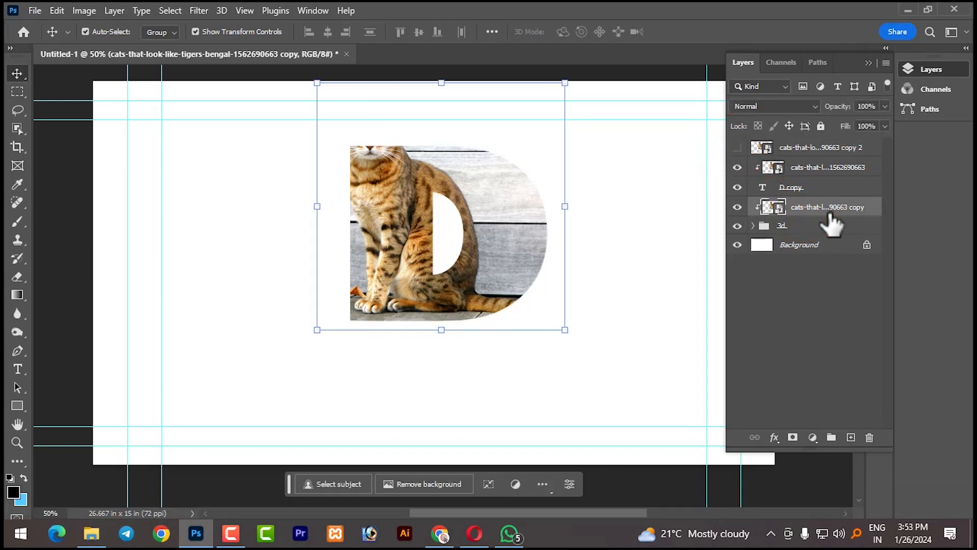
{"action": "left_click", "coordinate": [851, 437]}
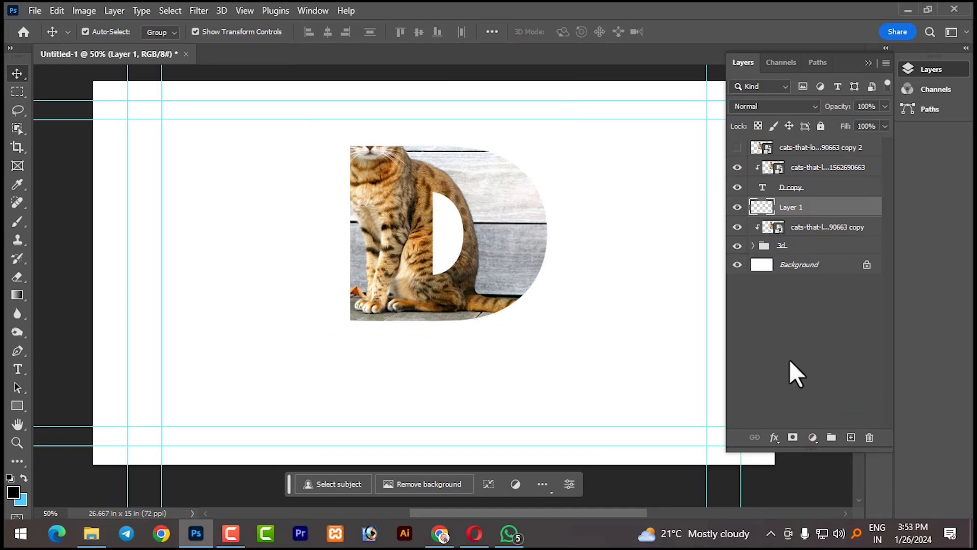
{"action": "key", "text": "ctrl+z"}
{"action": "left_click", "coordinate": [813, 437]}
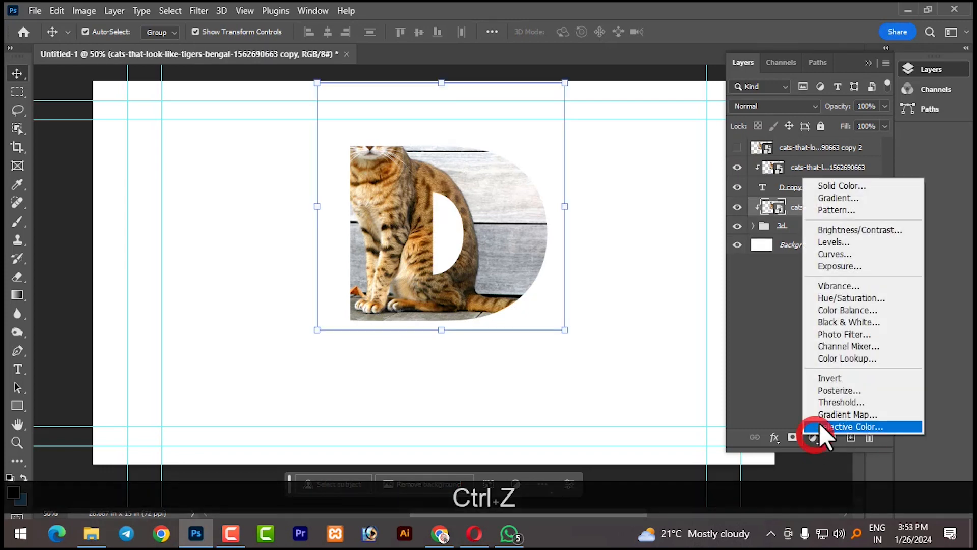
{"action": "left_click", "coordinate": [839, 267]}
{"action": "left_click_drag", "start_coordinate": [758, 273], "coordinate": [747, 286]}
{"action": "left_click", "coordinate": [759, 432]}
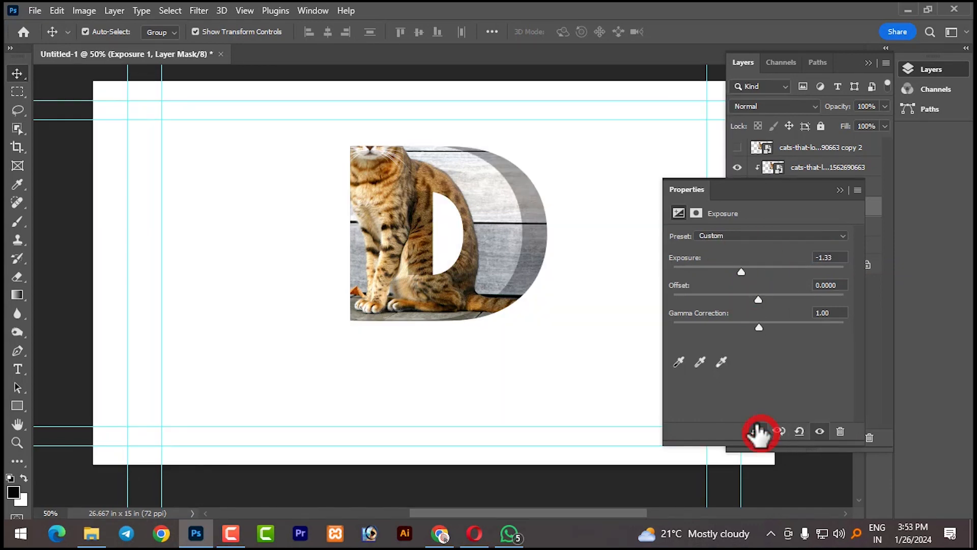
{"action": "left_click_drag", "start_coordinate": [738, 270], "coordinate": [729, 271]}
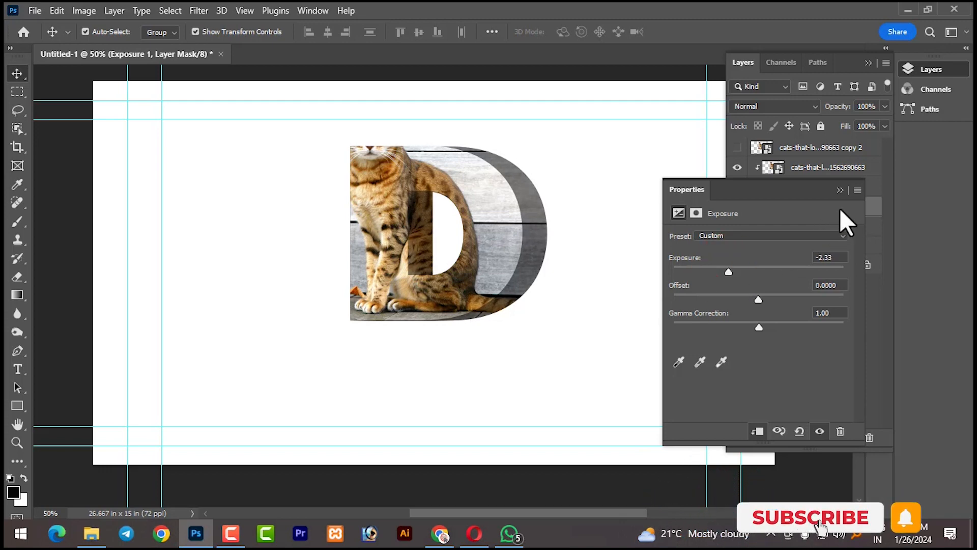
{"action": "left_click", "coordinate": [839, 190]}
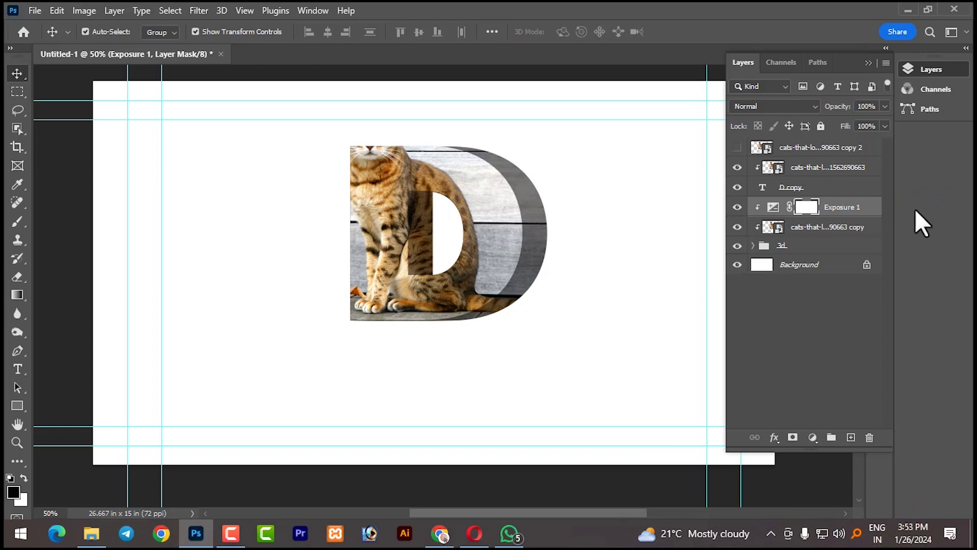
{"action": "left_click", "coordinate": [633, 270]}
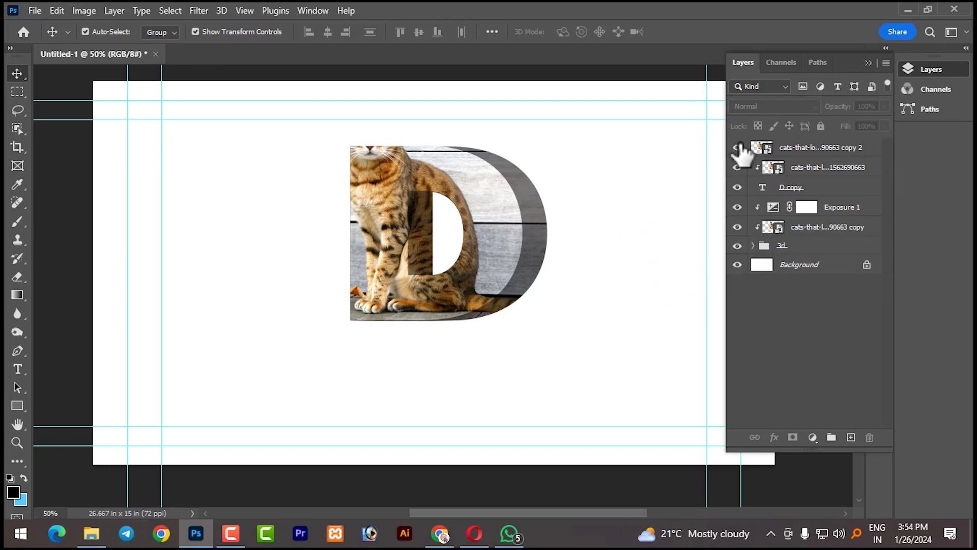
Show the topmost cat copy, select its subject automatically and mask out the photo's background.
{"action": "left_click", "coordinate": [738, 147]}
{"action": "left_click", "coordinate": [530, 207]}
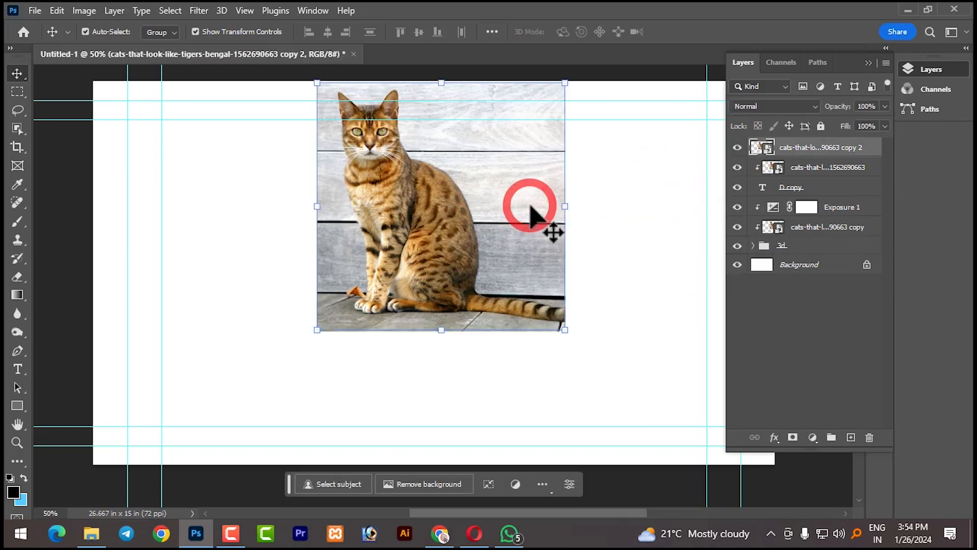
{"action": "left_click", "coordinate": [175, 8]}
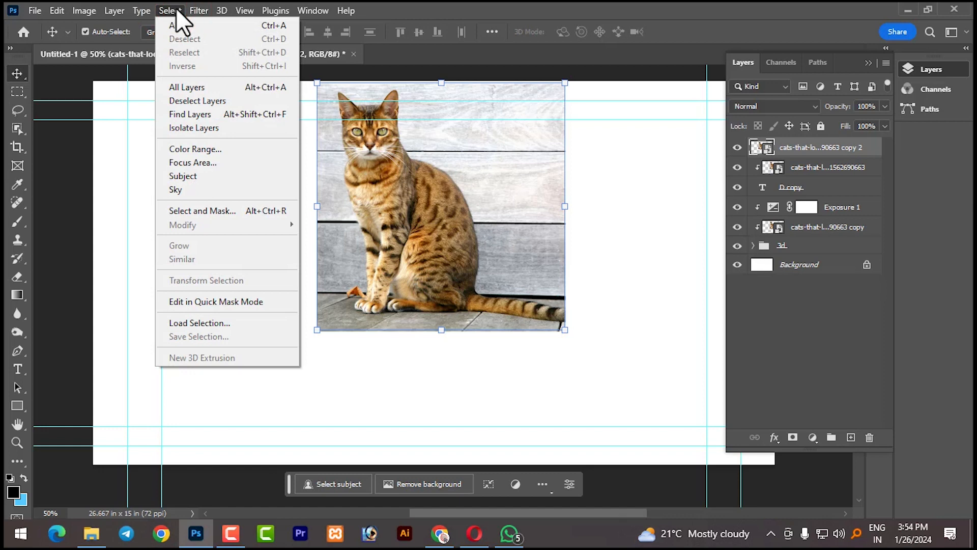
{"action": "left_click", "coordinate": [206, 176]}
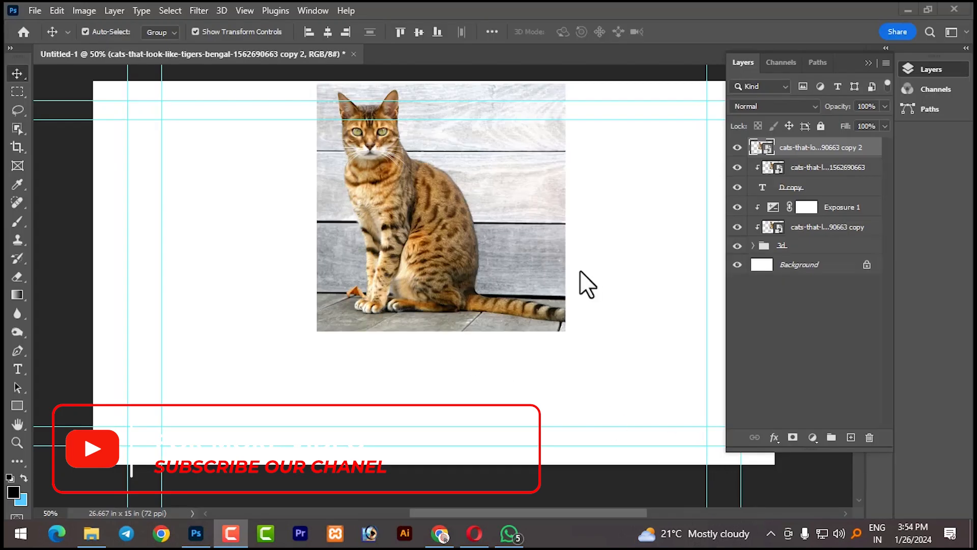
{"action": "left_click", "coordinate": [556, 270]}
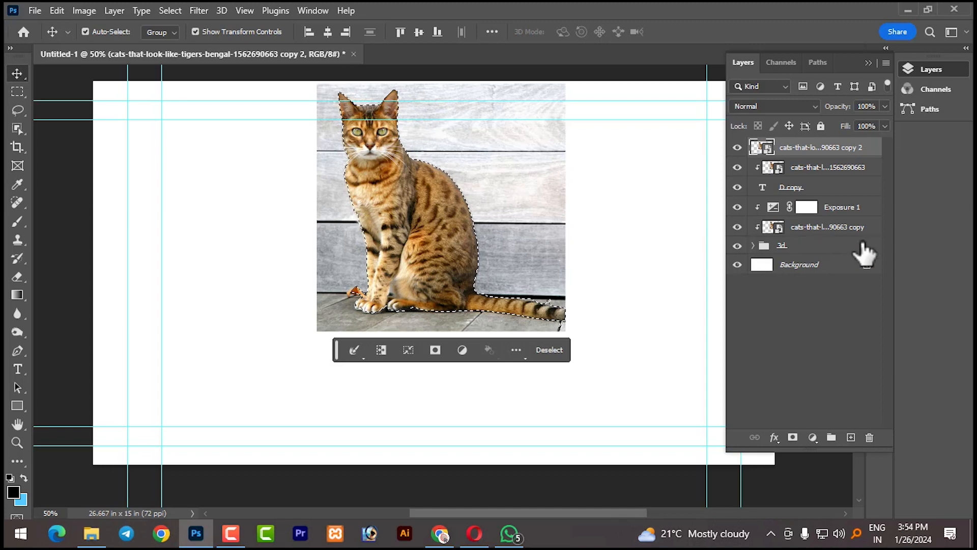
{"action": "left_click", "coordinate": [793, 438]}
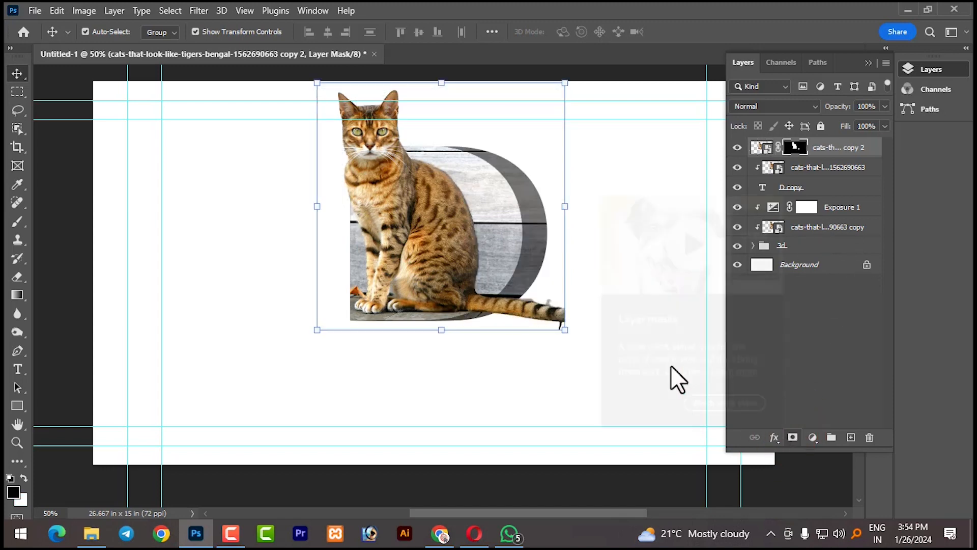
{"action": "left_click", "coordinate": [625, 148]}
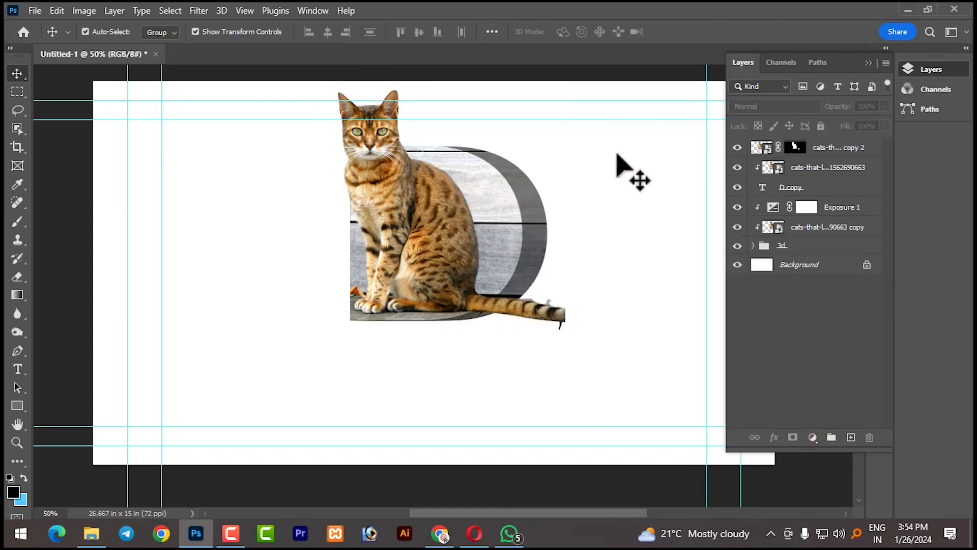
Target the topmost cat copy's layer mask with the Brush tool and black (000000) as foreground color.
{"action": "left_click", "coordinate": [434, 224]}
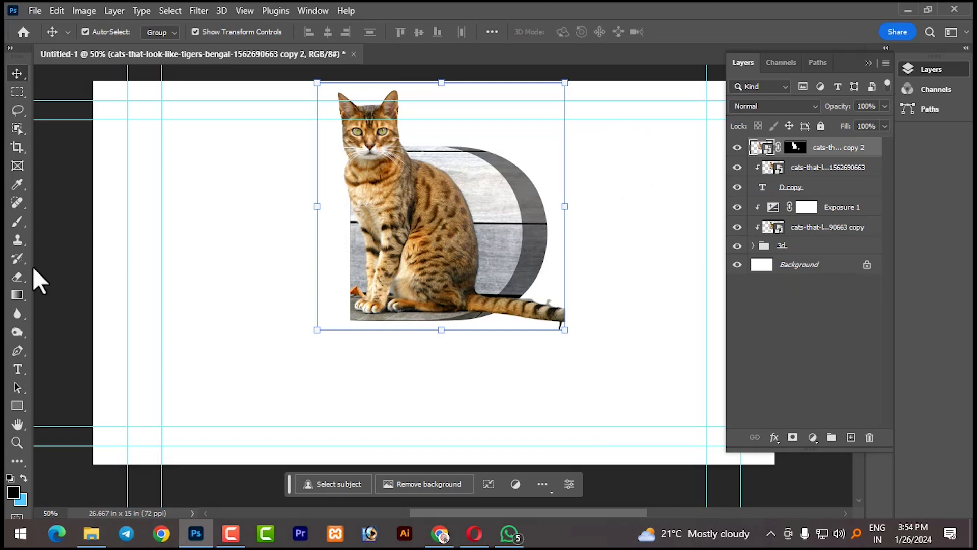
{"action": "left_click", "coordinate": [17, 222]}
{"action": "left_click", "coordinate": [796, 147]}
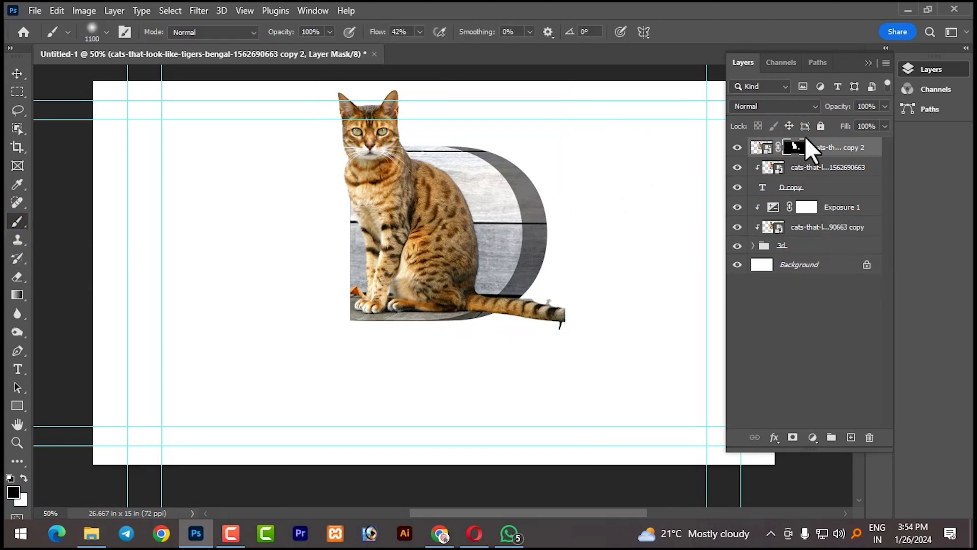
{"action": "left_click", "coordinate": [13, 494]}
{"action": "left_click_drag", "start_coordinate": [610, 427], "coordinate": [567, 447]}
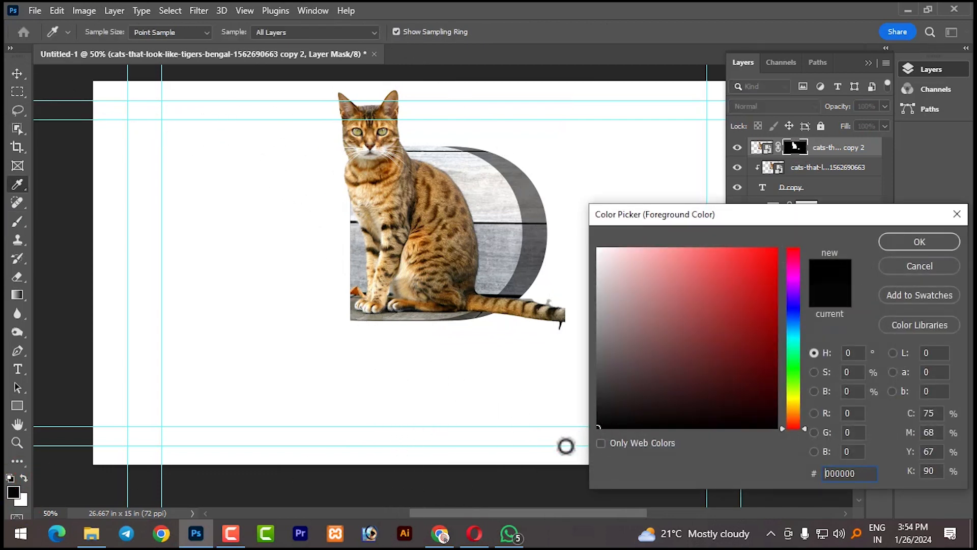
{"action": "left_click", "coordinate": [916, 243]}
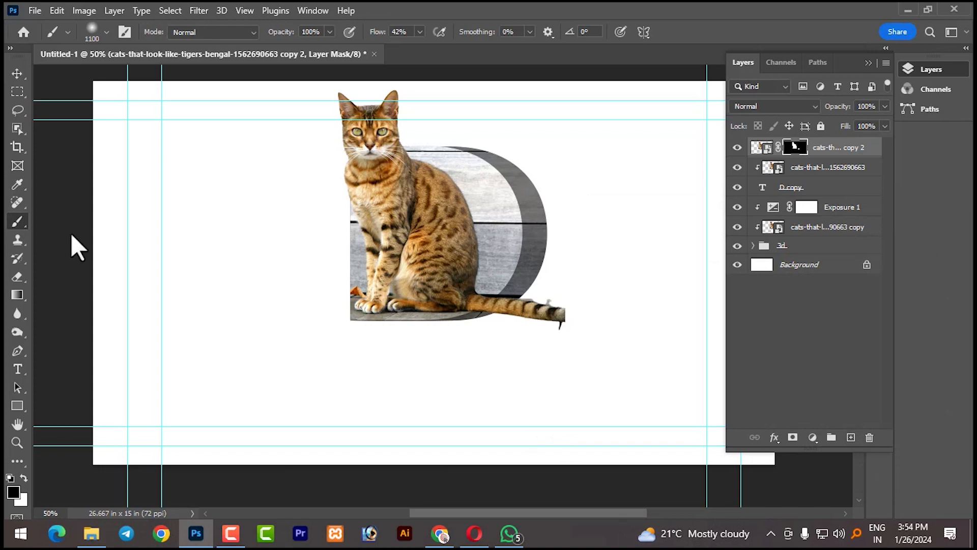
Reduce the brush size to 250 px and choose the Hard Round brush.
{"action": "key", "text": "bracketleft"}
{"action": "key", "text": "bracketleft"}
{"action": "key", "text": "bracketleft"}
{"action": "key", "text": "bracketleft"}
{"action": "key", "text": "bracketleft"}
{"action": "key", "text": "bracketleft"}
{"action": "key", "text": "bracketleft"}
{"action": "key", "text": "bracketleft"}
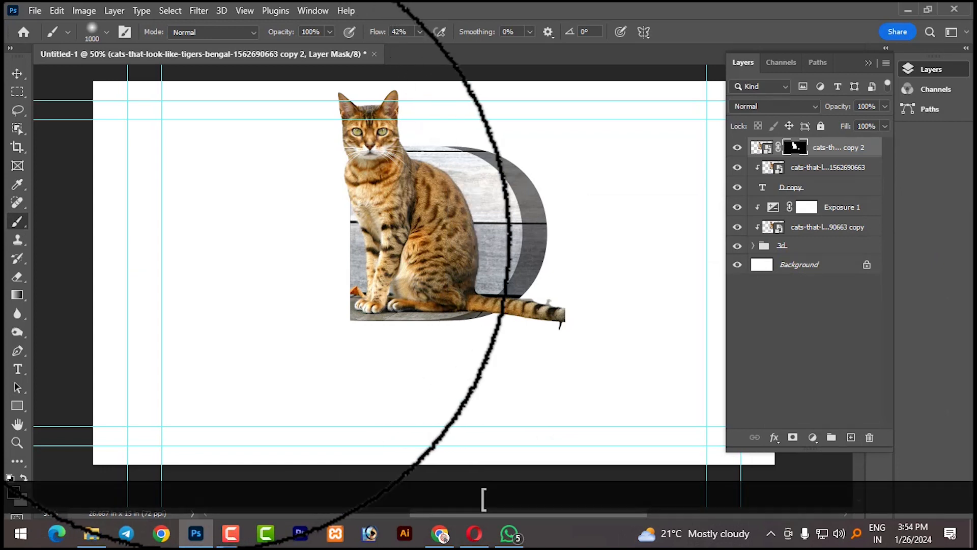
{"action": "key", "text": "bracketleft"}
{"action": "left_click", "coordinate": [91, 31]}
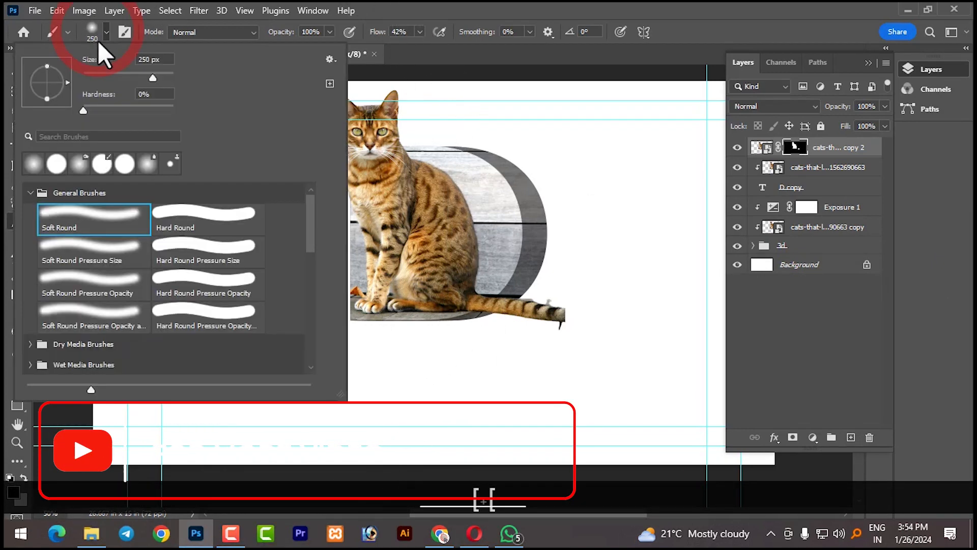
{"action": "left_click", "coordinate": [195, 224]}
{"action": "left_click", "coordinate": [642, 6]}
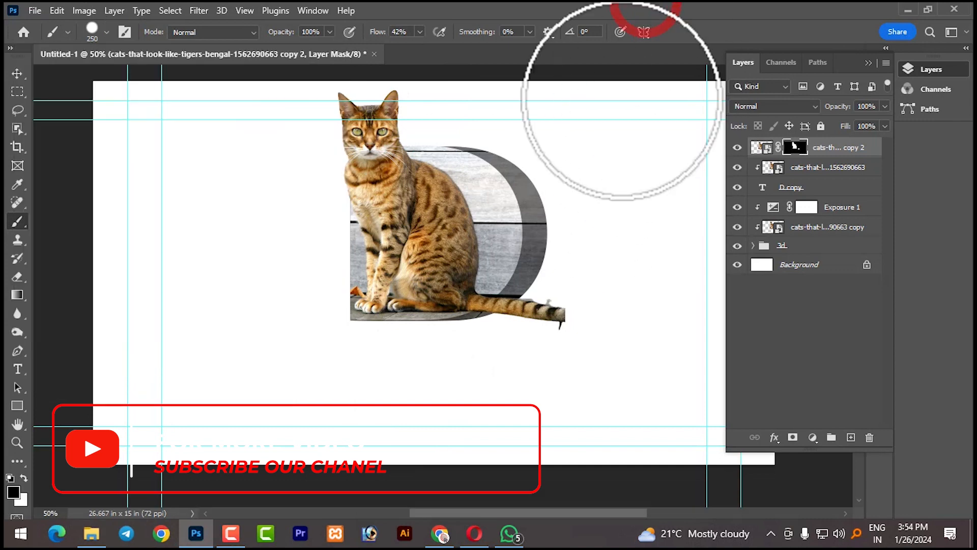
Reduce the brush to 150 px and paint on the mask to hide the cat's tail beyond the letter D.
{"action": "key", "text": "bracketleft"}
{"action": "key", "text": "bracketleft"}
{"action": "key", "text": "bracketleft"}
{"action": "mouse_move", "coordinate": [534, 316]}
{"action": "left_mouse_down"}
{"action": "mouse_move", "coordinate": [528, 305]}
{"action": "mouse_move", "coordinate": [506, 317]}
{"action": "left_mouse_up"}
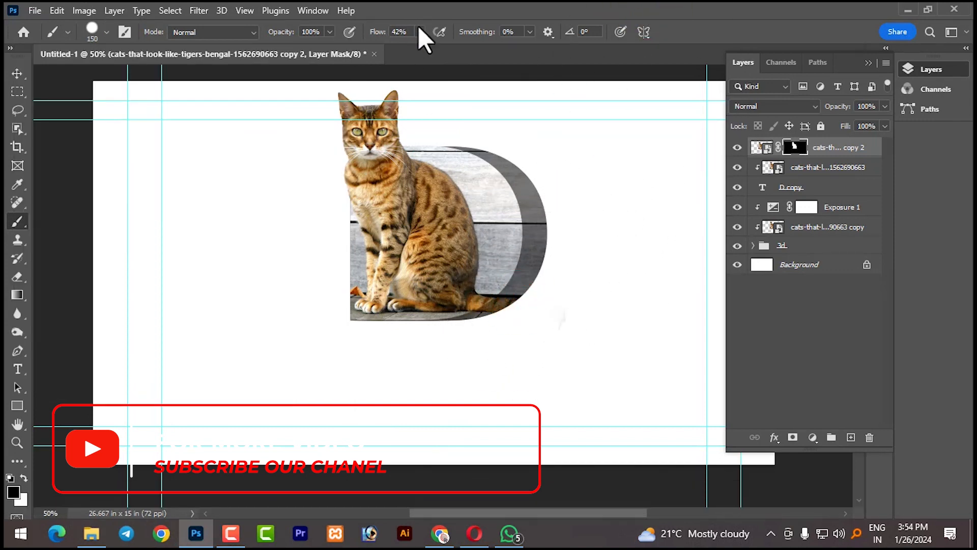
Set the brush flow to 100% and mask out the cat's lower body and back, keeping the head above the letter.
{"action": "left_click_drag", "start_coordinate": [421, 48], "coordinate": [465, 49]}
{"action": "left_click", "coordinate": [484, 45]}
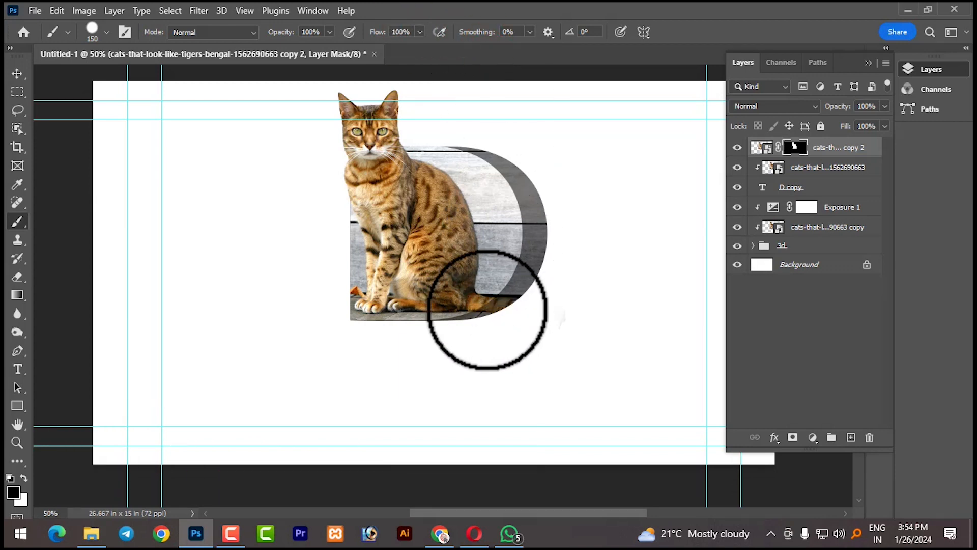
{"action": "mouse_move", "coordinate": [392, 316]}
{"action": "left_mouse_down"}
{"action": "mouse_move", "coordinate": [423, 264]}
{"action": "mouse_move", "coordinate": [433, 277]}
{"action": "mouse_move", "coordinate": [440, 229]}
{"action": "left_mouse_up"}
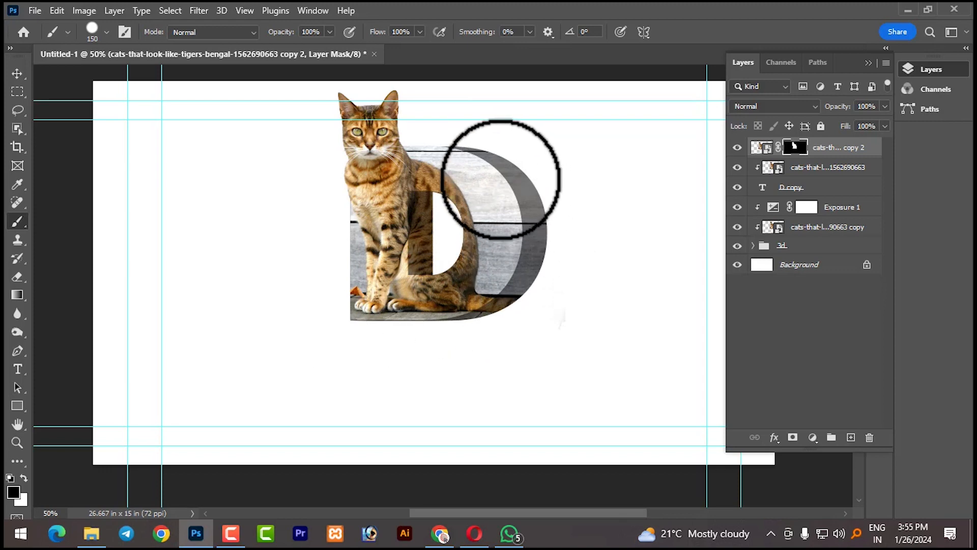
{"action": "left_click_drag", "start_coordinate": [466, 134], "coordinate": [482, 214]}
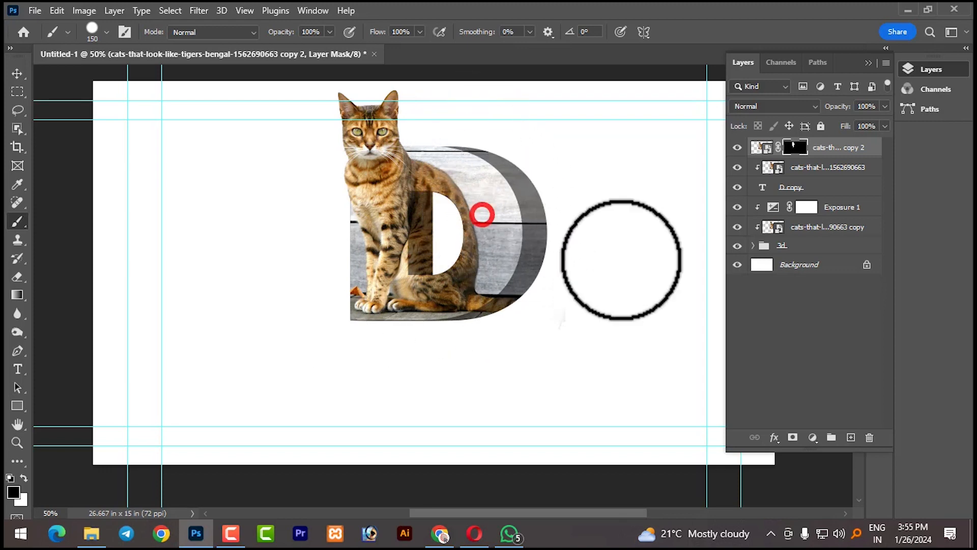
Select the Background layer for the Gradient tool and set the gradient's dark start stop to a lighter grey sampled from the D's wooden planks.
{"action": "left_click", "coordinate": [17, 74]}
{"action": "left_click", "coordinate": [192, 204]}
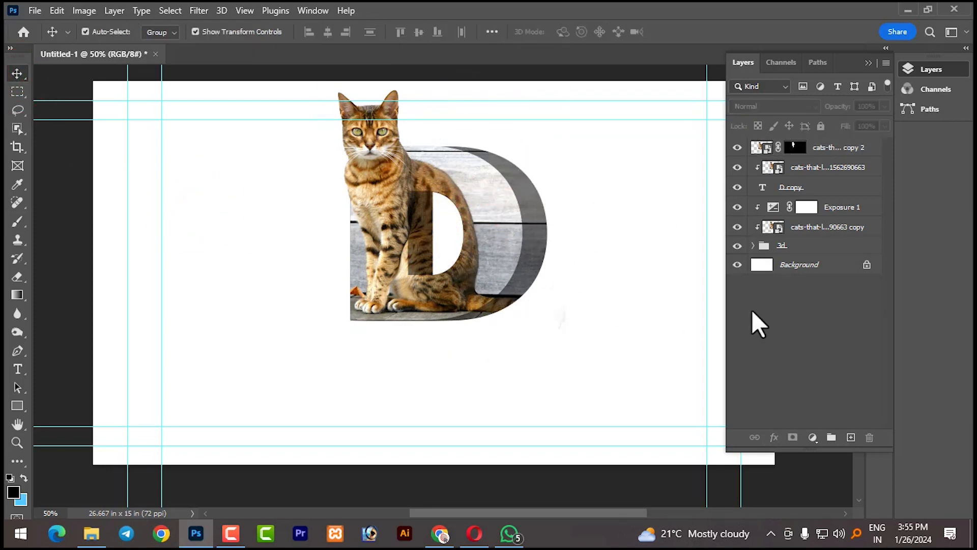
{"action": "left_click", "coordinate": [792, 267]}
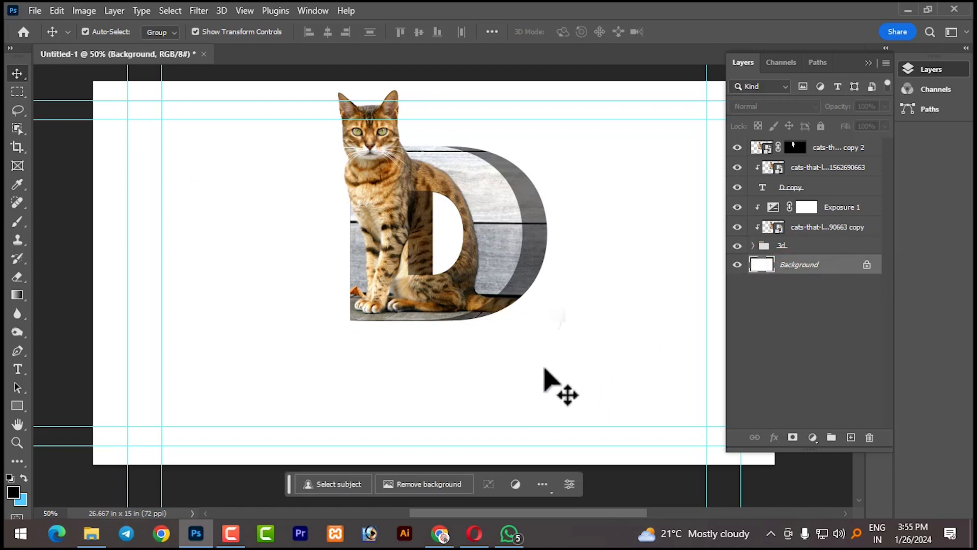
{"action": "left_click", "coordinate": [17, 295]}
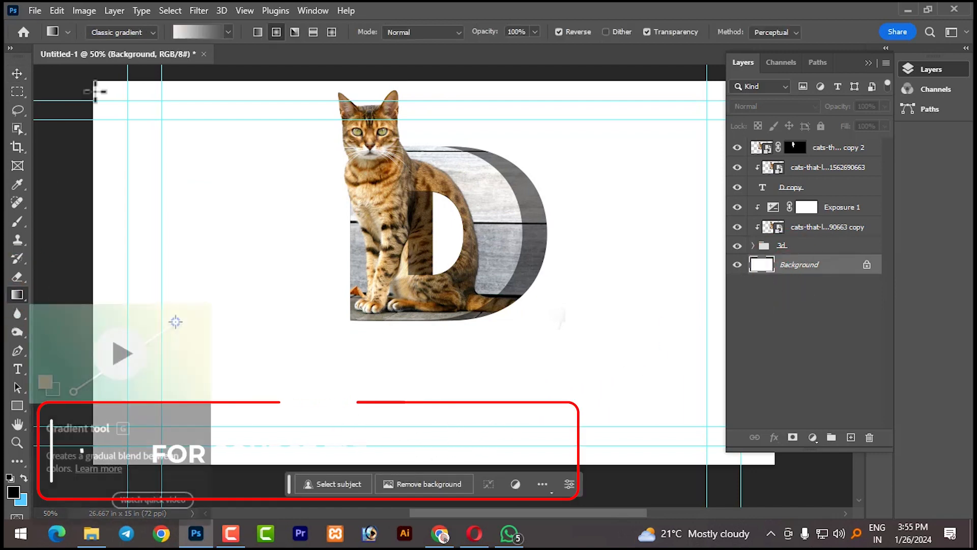
{"action": "left_click", "coordinate": [218, 33]}
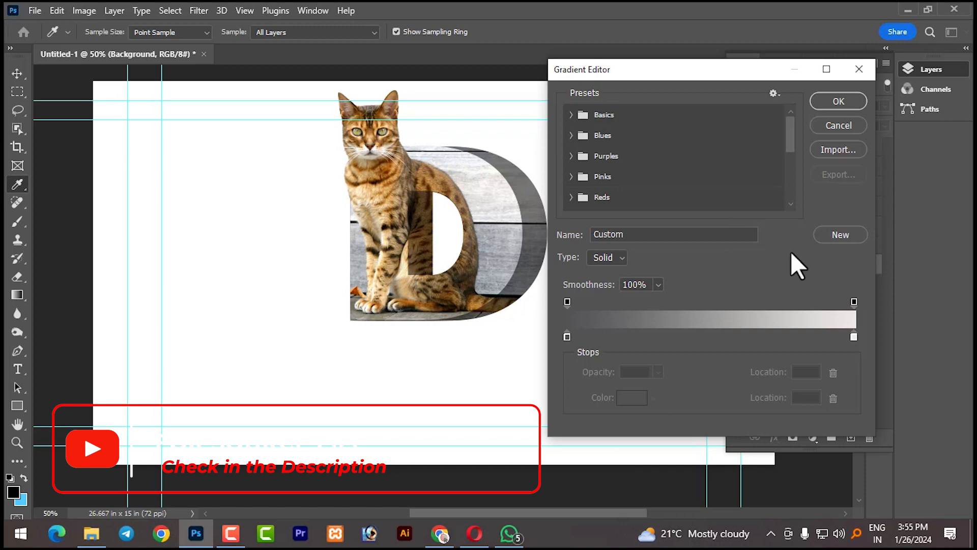
{"action": "double_click", "coordinate": [566, 336]}
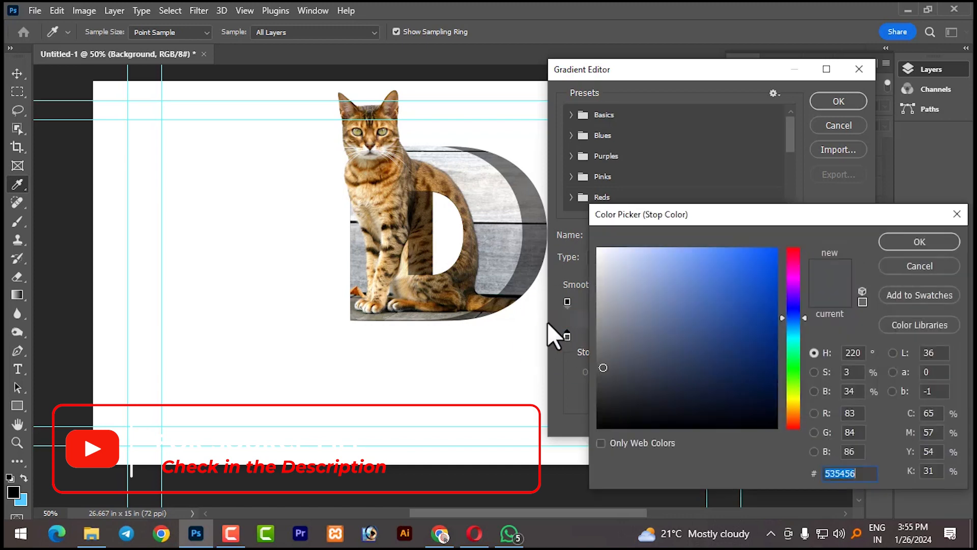
{"action": "left_click", "coordinate": [504, 253]}
{"action": "left_click", "coordinate": [924, 239]}
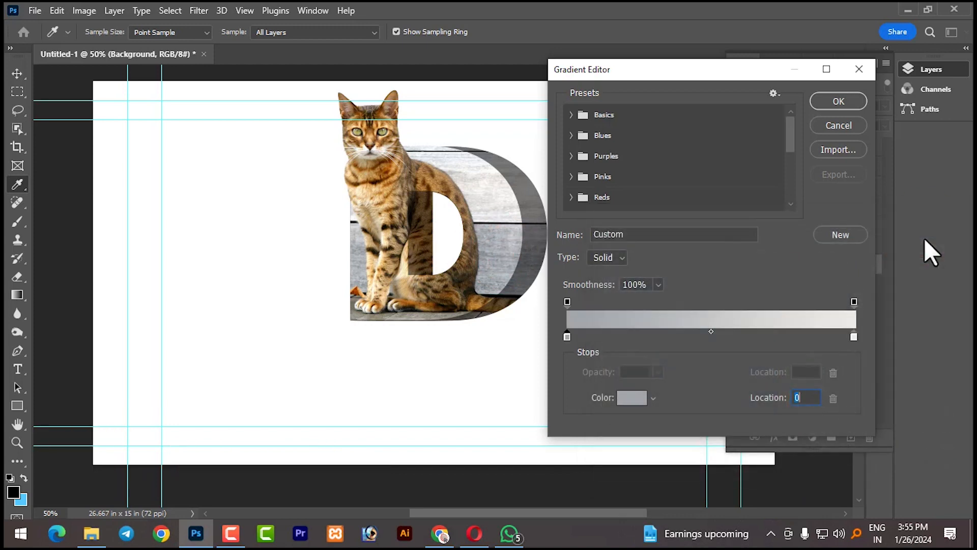
Add a colour stop at 98% near the gradient's light end, sample off-white f5f4f2 from the D's wood for it, and accept the gradient.
{"action": "double_click", "coordinate": [853, 336]}
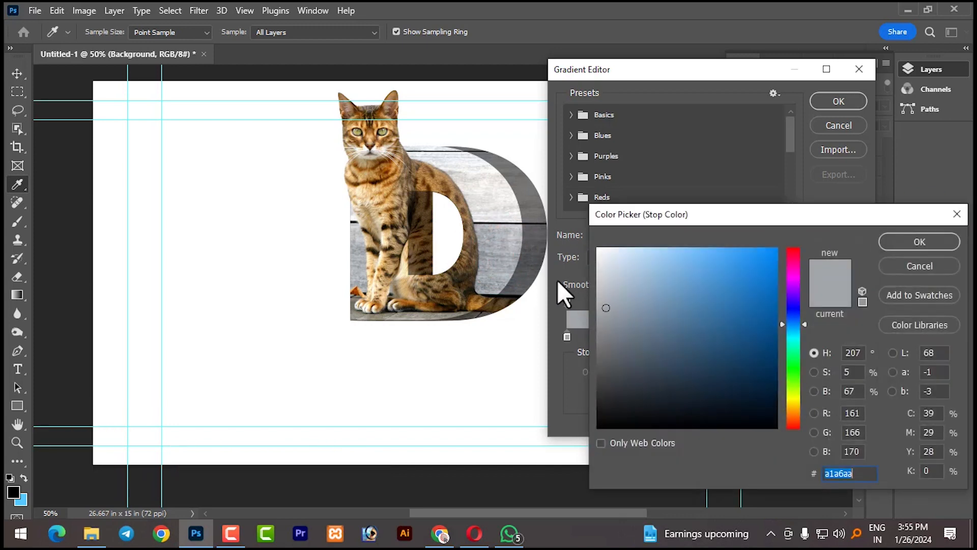
{"action": "left_click", "coordinate": [515, 189]}
{"action": "left_click", "coordinate": [511, 194]}
{"action": "left_click", "coordinate": [511, 193]}
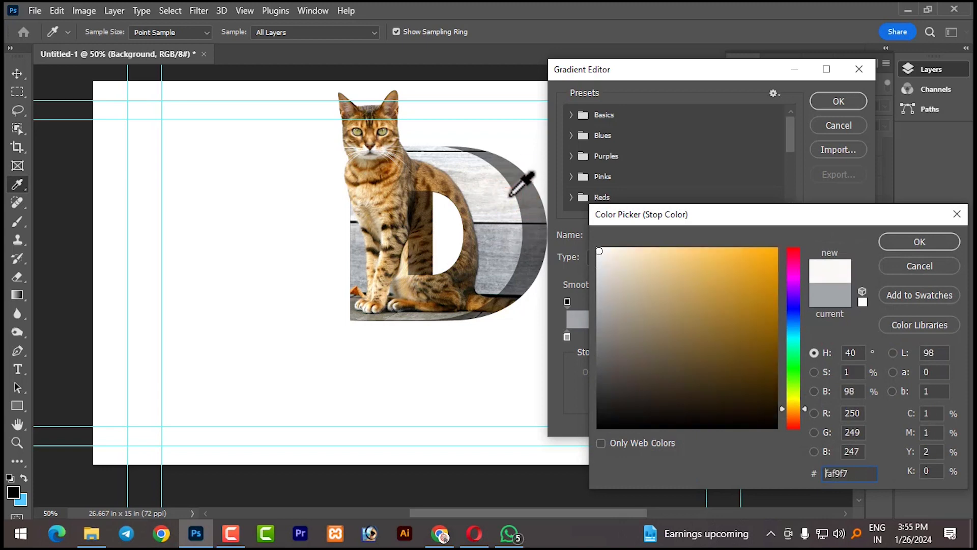
{"action": "left_click", "coordinate": [940, 245]}
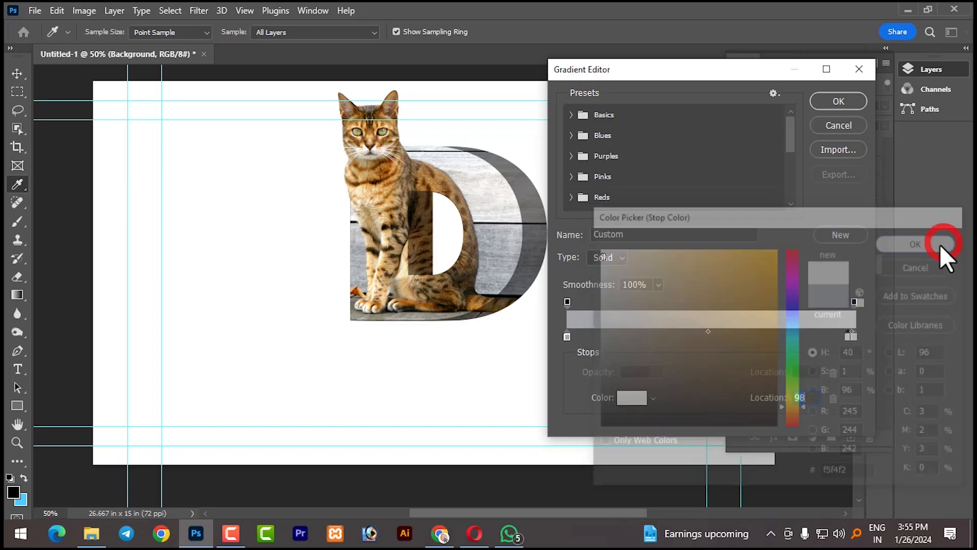
{"action": "left_click", "coordinate": [837, 101]}
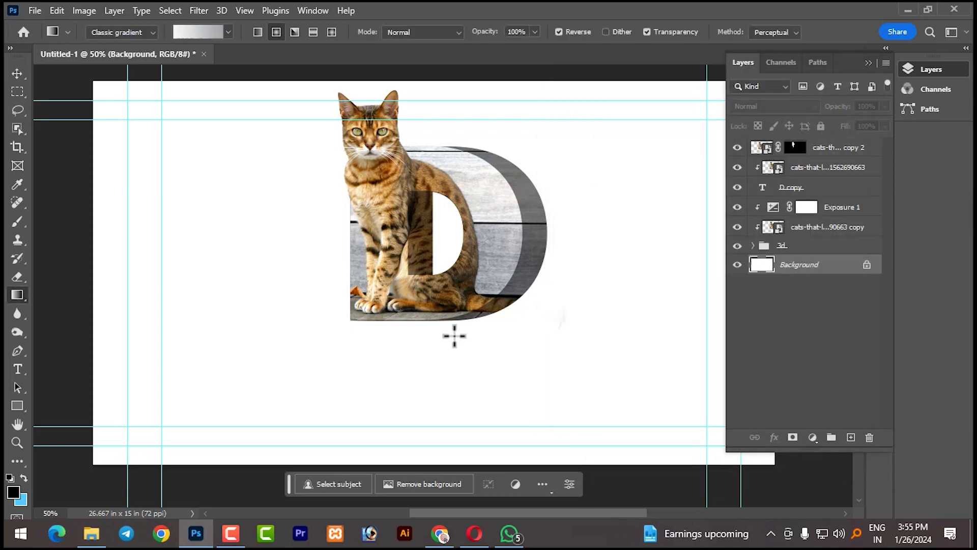
Fill the Background with the radial gradient, running from just below the letter D out towards the canvas's upper-left corner.
{"action": "left_click_drag", "start_coordinate": [497, 331], "coordinate": [247, 142]}
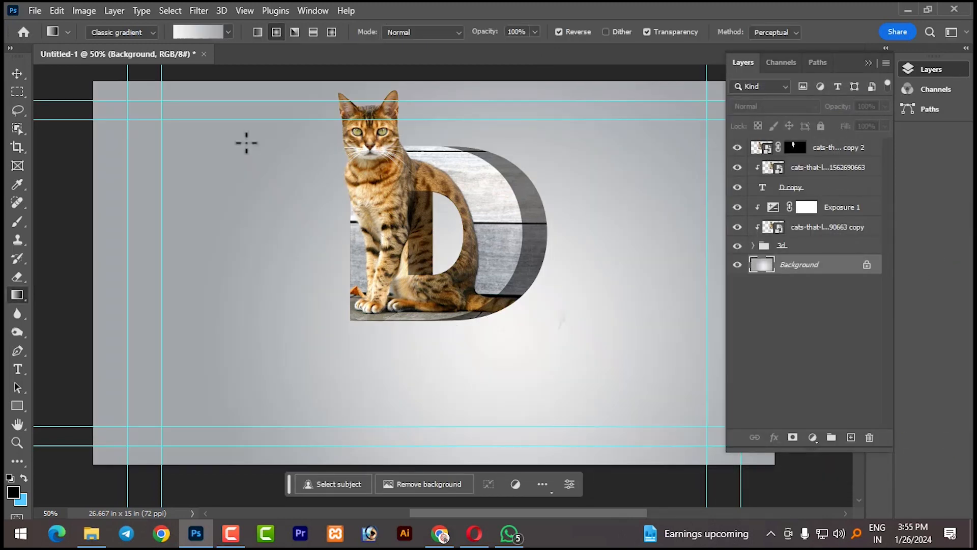
{"action": "left_click_drag", "start_coordinate": [462, 326], "coordinate": [173, 102]}
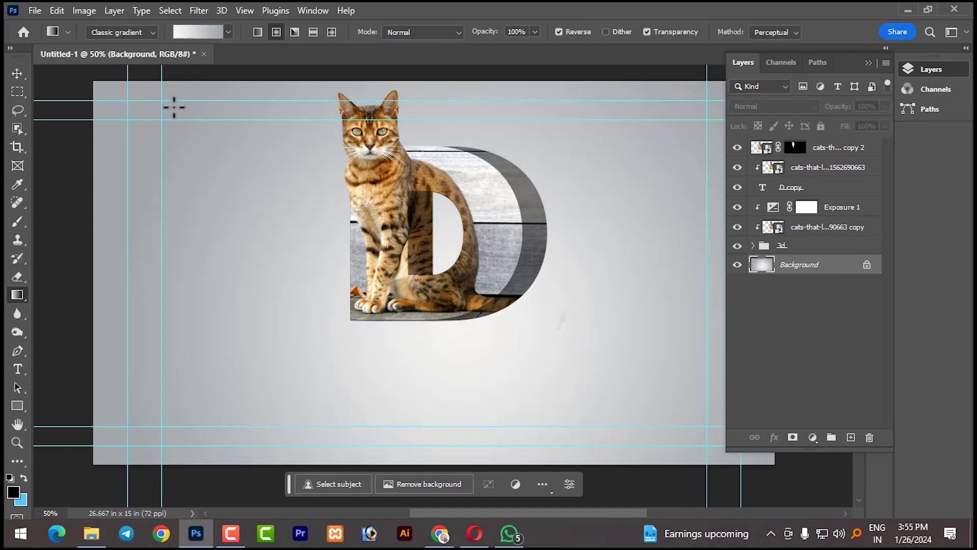
{"action": "left_click", "coordinate": [17, 74]}
{"action": "left_click", "coordinate": [277, 204]}
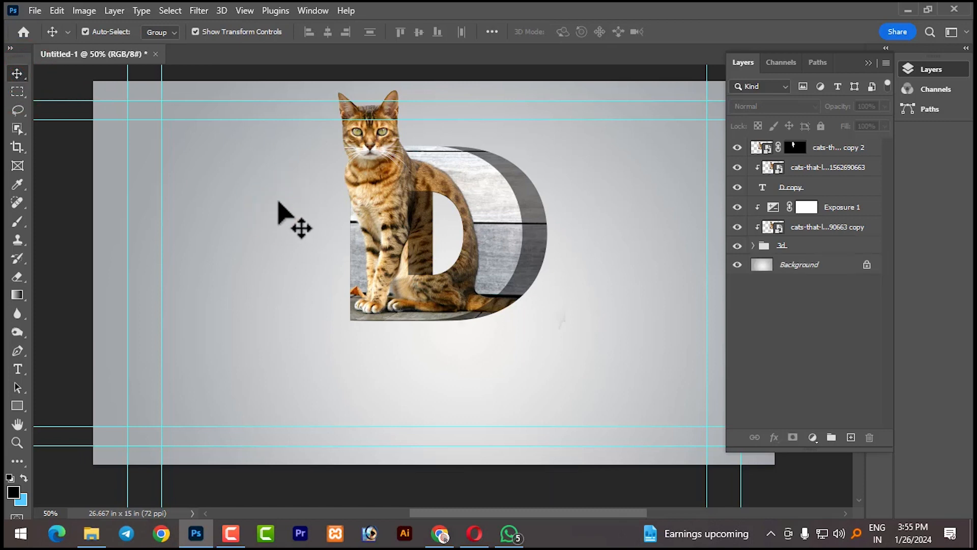
Hide the guides on the canvas.
{"action": "key", "text": "ctrl"}
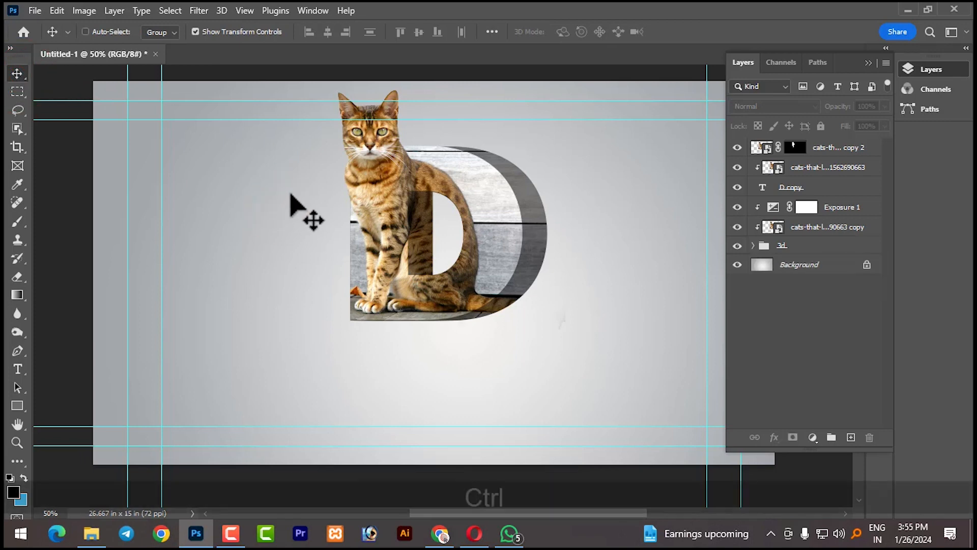
{"action": "key", "text": "ctrl+h"}
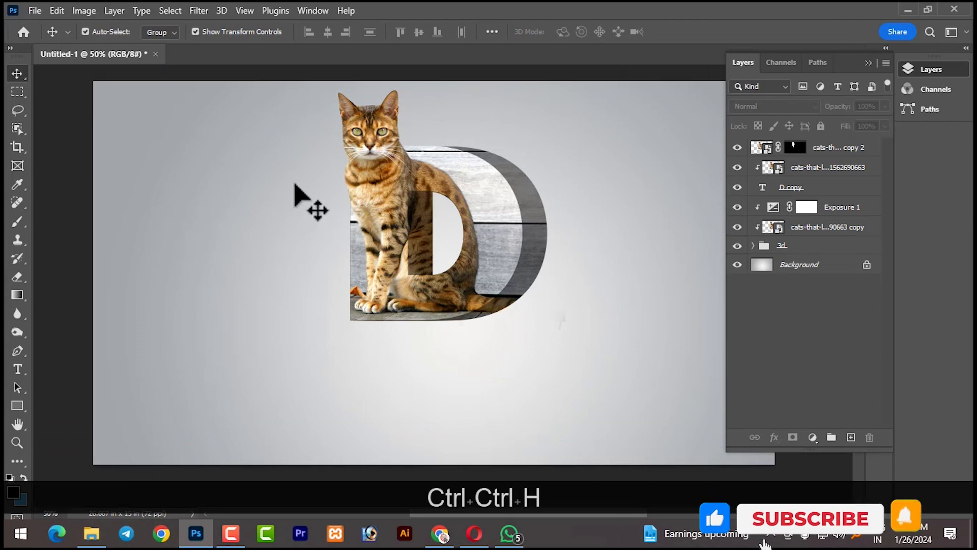
{"action": "key", "text": "space"}
{"action": "left_click_drag", "start_coordinate": [593, 161], "coordinate": [539, 151]}
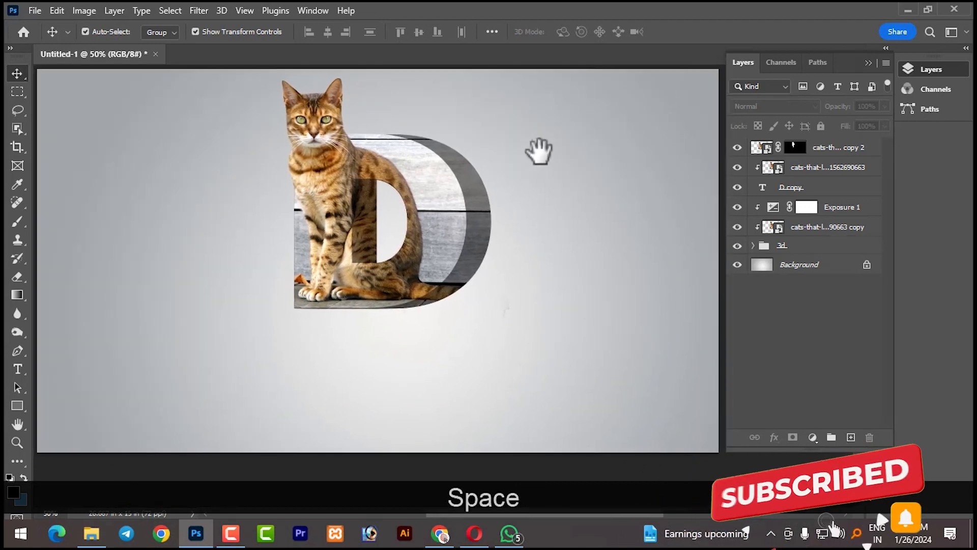
{"action": "left_click", "coordinate": [534, 169]}
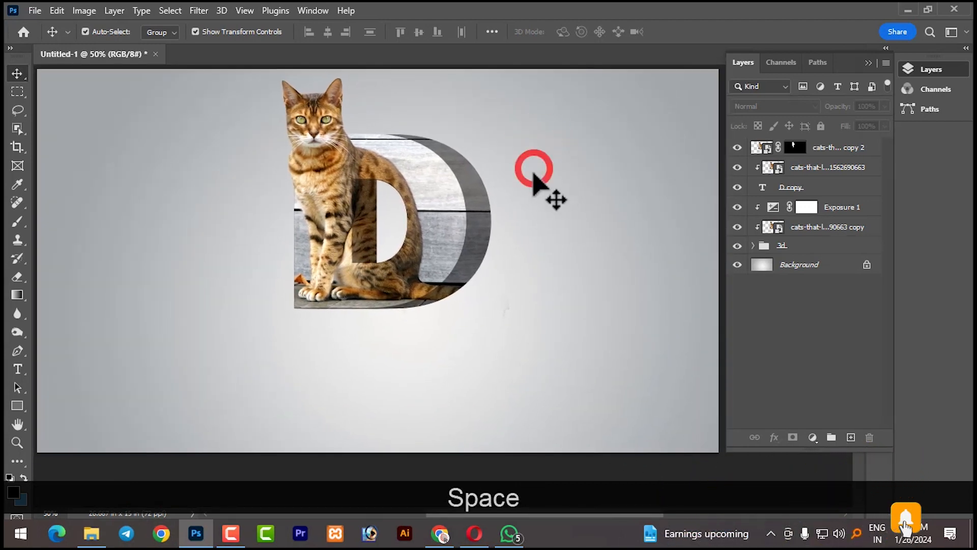
Group all layers above the Background, including the 3d group, and duplicate the resulting group.
{"action": "left_click", "coordinate": [824, 150]}
{"action": "left_click", "coordinate": [802, 246], "text": "shift"}
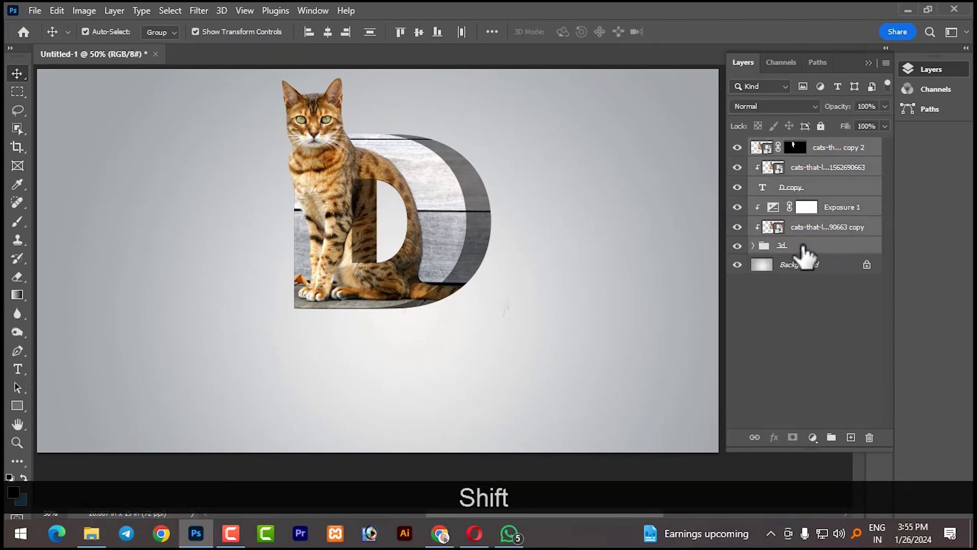
{"action": "key", "text": "ctrl+shift+g"}
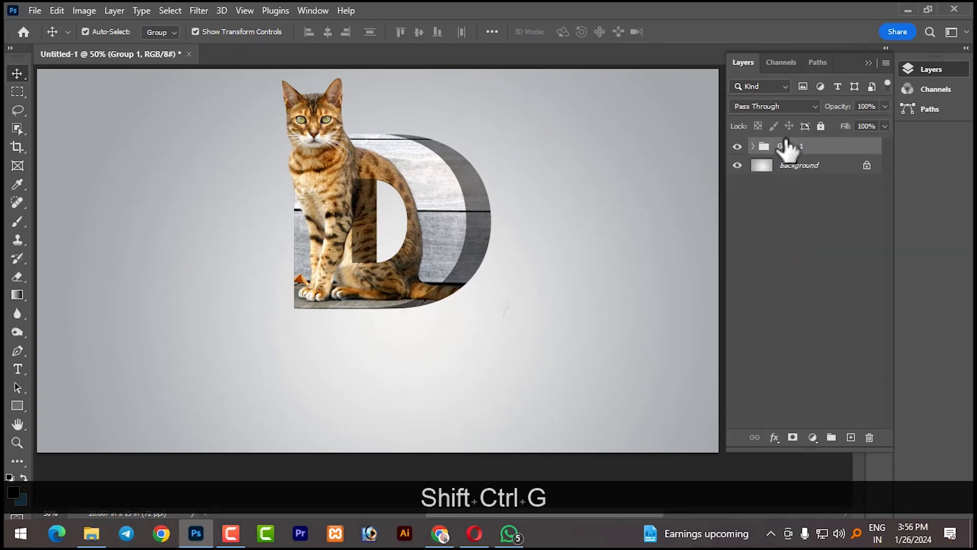
{"action": "key", "text": "ctrl"}
{"action": "key", "text": "ctrl+j"}
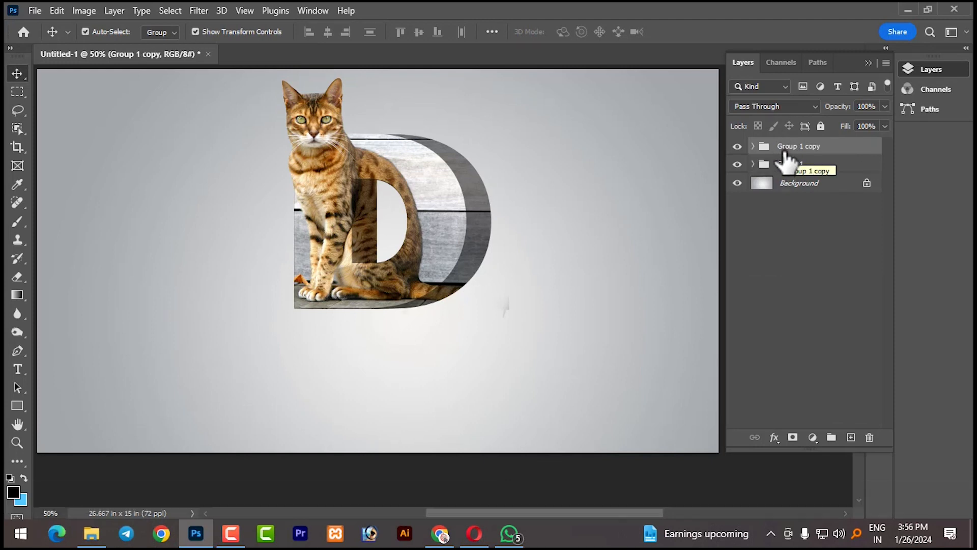
Flip the duplicated group vertically and place it directly below the original letter D as its reflection.
{"action": "key", "text": "ctrl+t"}
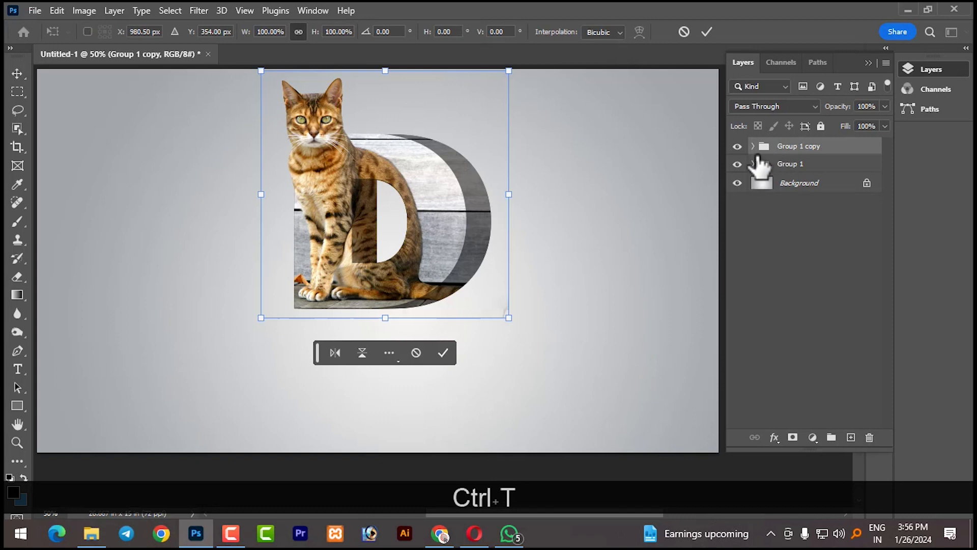
{"action": "right_click", "coordinate": [352, 187]}
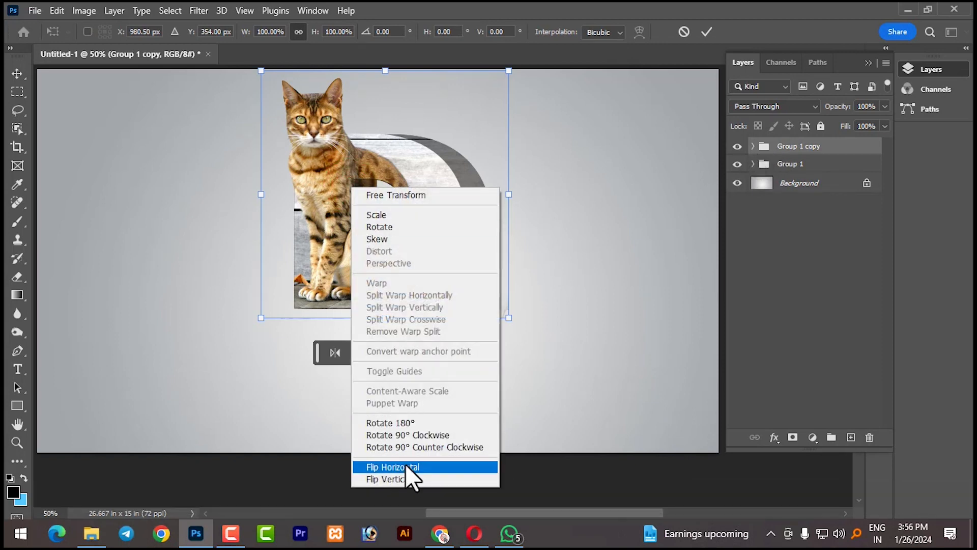
{"action": "left_click", "coordinate": [398, 479]}
{"action": "left_click_drag", "start_coordinate": [340, 134], "coordinate": [344, 363]}
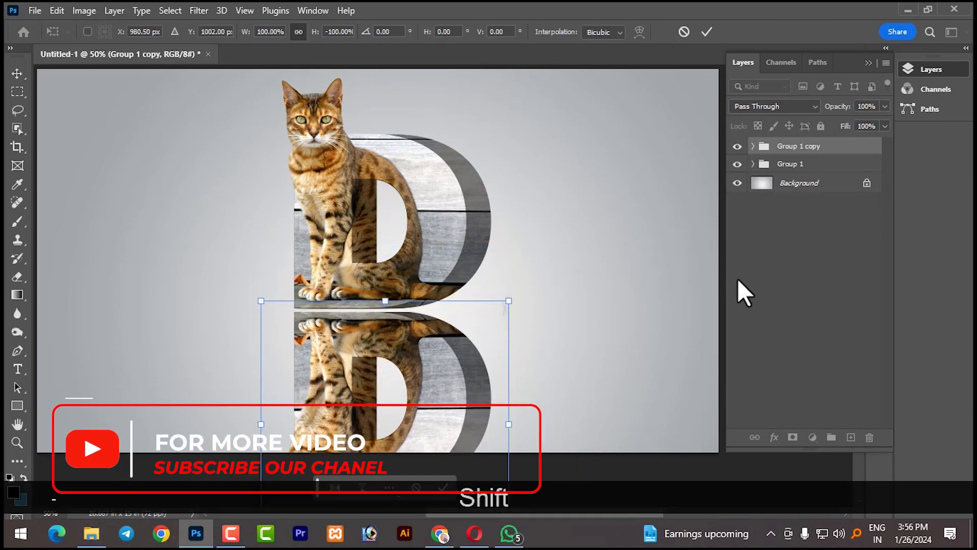
{"action": "scroll", "coordinate": [560, 312], "scroll_direction": "down", "scroll_amount": 1}
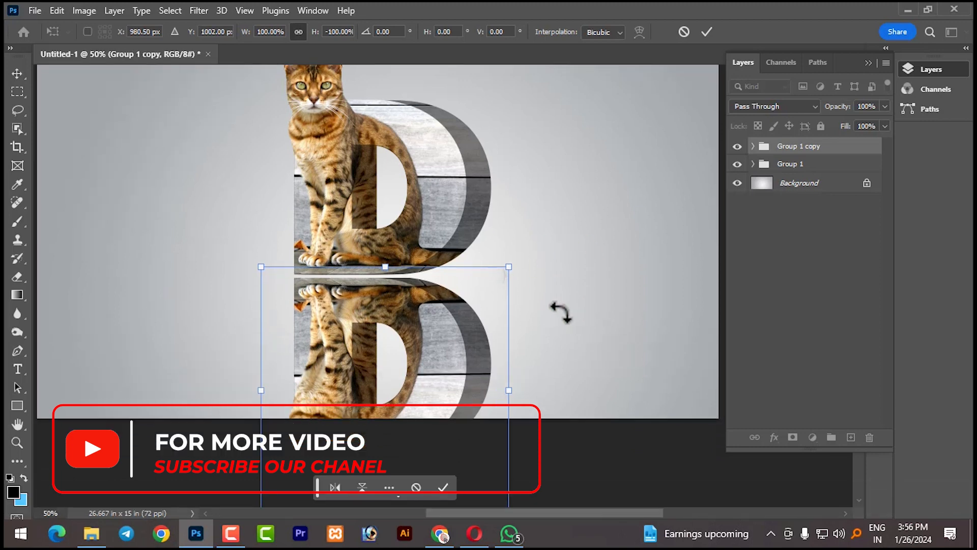
{"action": "left_click", "coordinate": [441, 490]}
{"action": "left_click", "coordinate": [572, 325]}
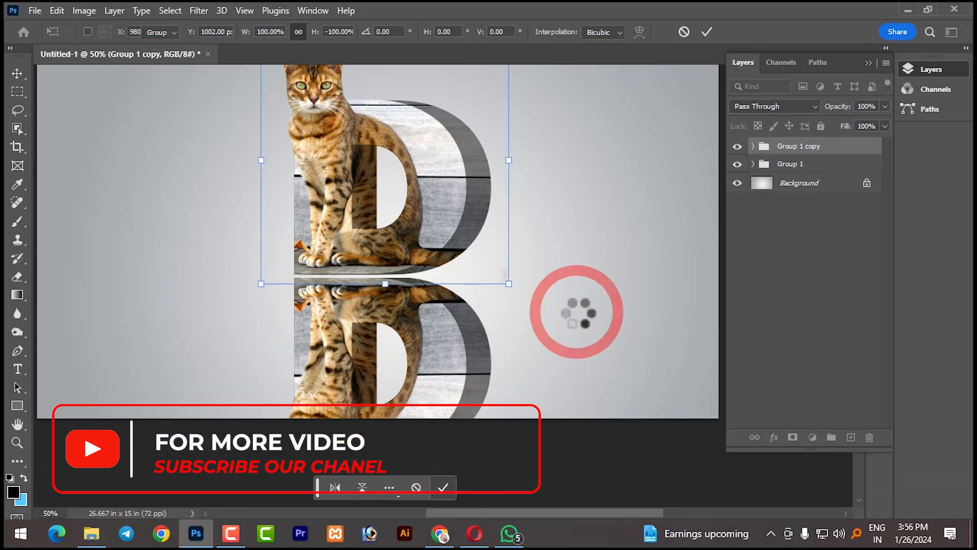
Add a layer mask to the reflection group and choose the Foreground to Background preset for the Gradient tool.
{"action": "left_click", "coordinate": [829, 151]}
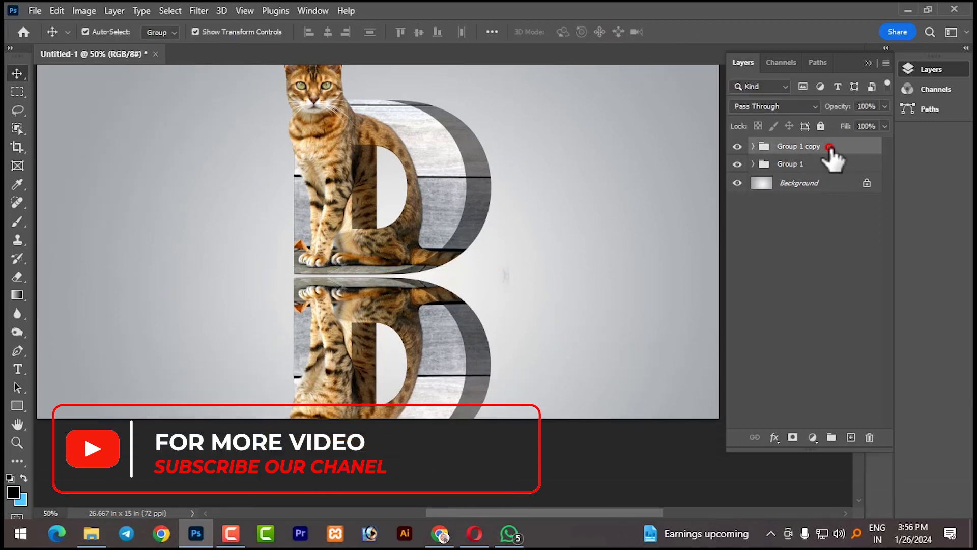
{"action": "left_click", "coordinate": [792, 439]}
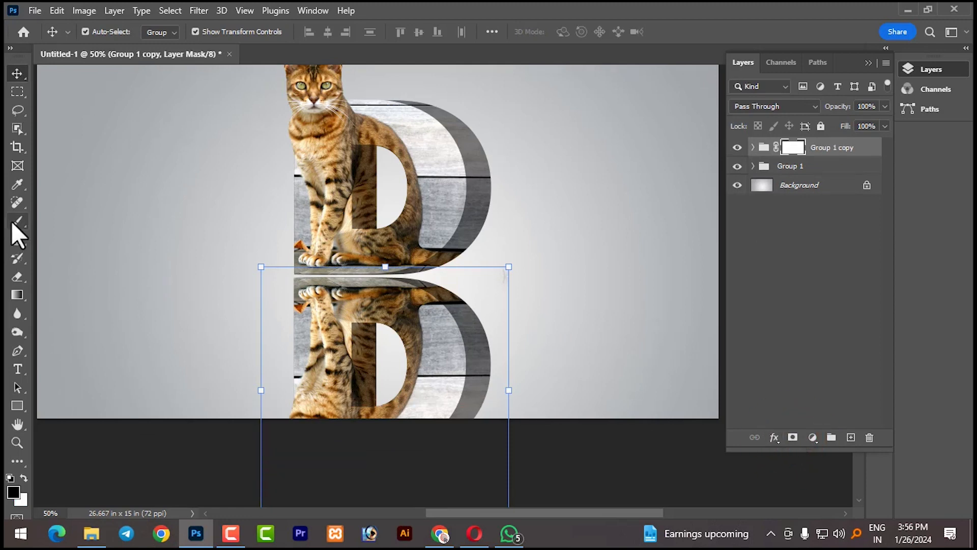
{"action": "left_click", "coordinate": [17, 294]}
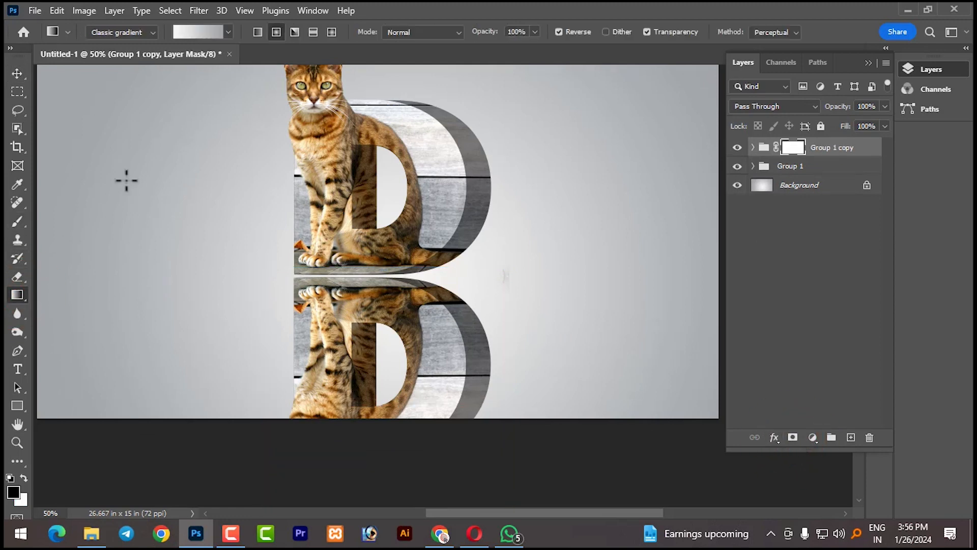
{"action": "left_click", "coordinate": [218, 28]}
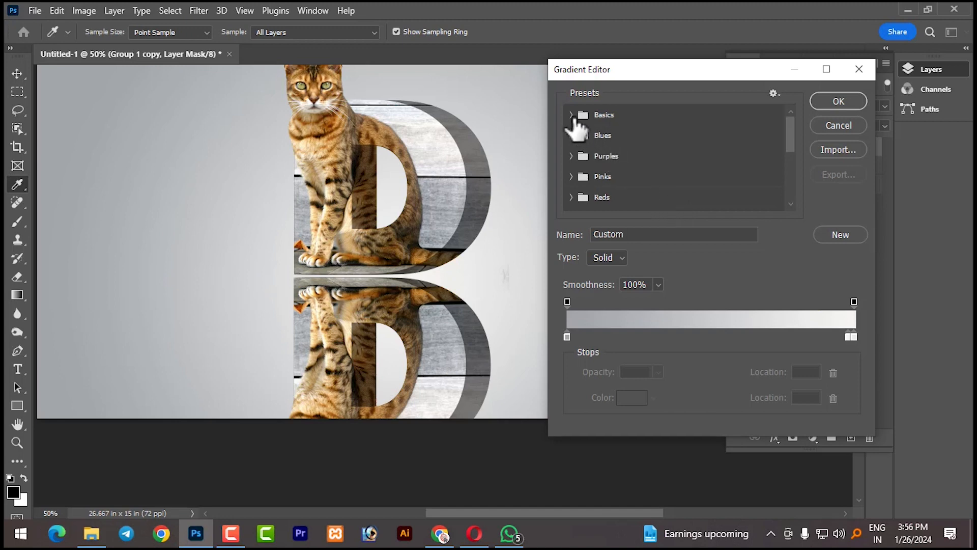
{"action": "left_click", "coordinate": [572, 115]}
{"action": "left_click", "coordinate": [590, 137]}
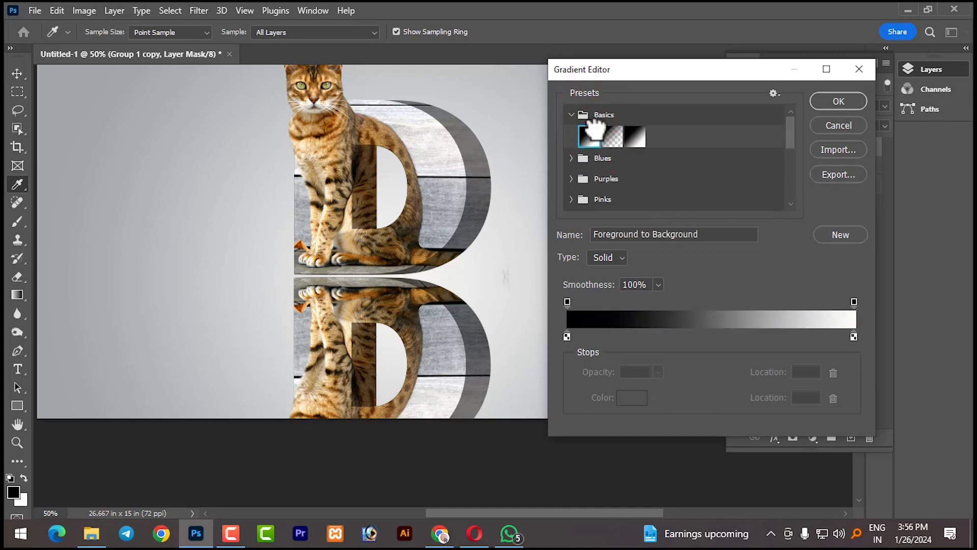
{"action": "left_click", "coordinate": [840, 100]}
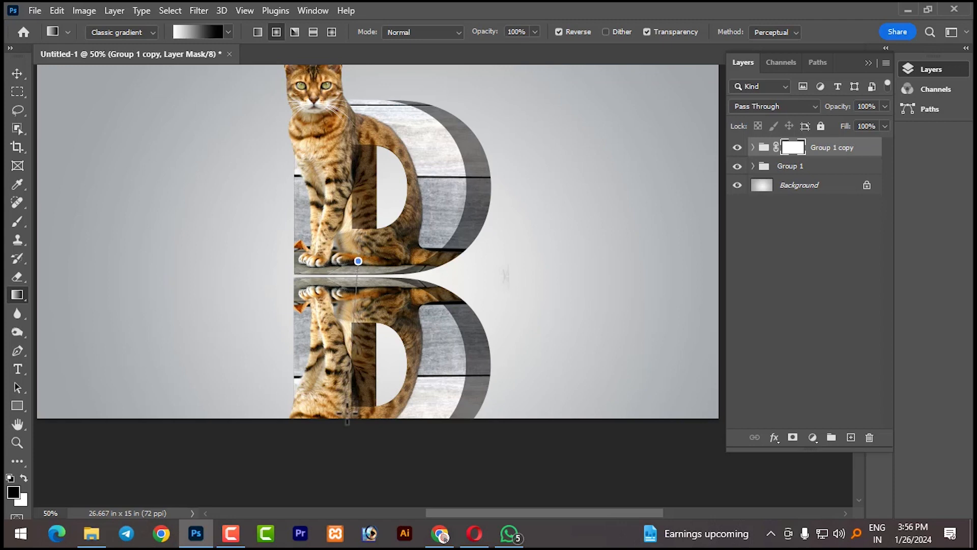
Switch the gradient to linear and apply it on the reflection's mask from the D's base to below the canvas, fading it downwards.
{"action": "left_click_drag", "start_coordinate": [350, 428], "coordinate": [350, 426]}
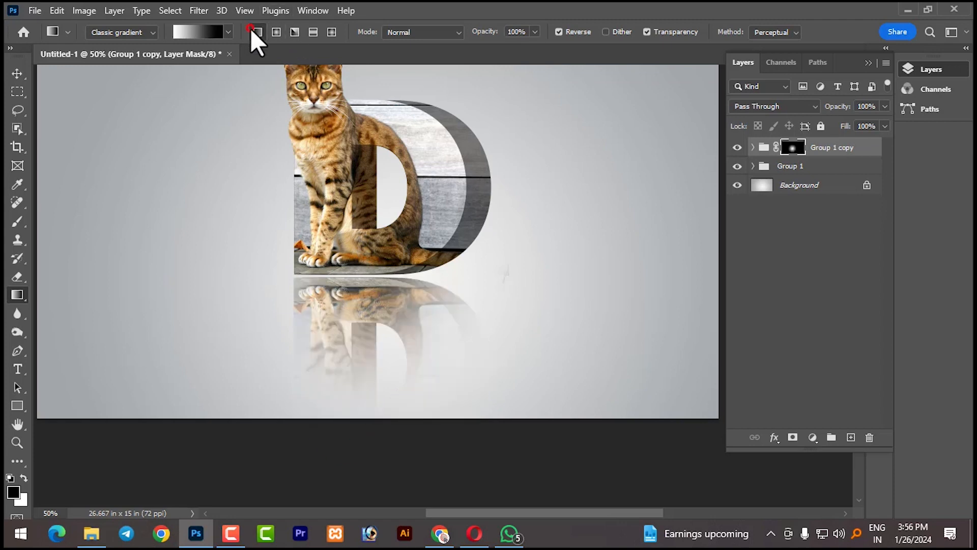
{"action": "left_click_drag", "start_coordinate": [375, 378], "coordinate": [375, 383]}
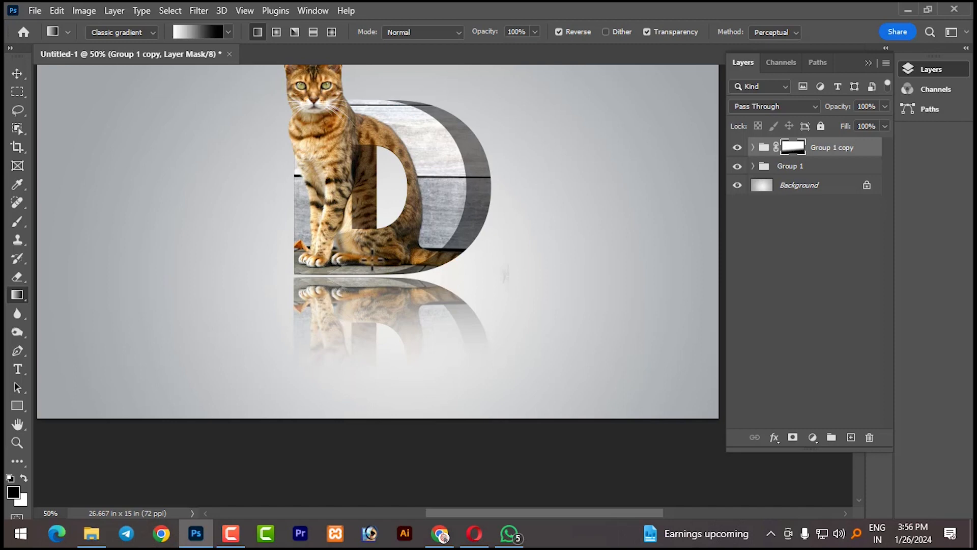
{"action": "left_click_drag", "start_coordinate": [363, 462], "coordinate": [363, 463]}
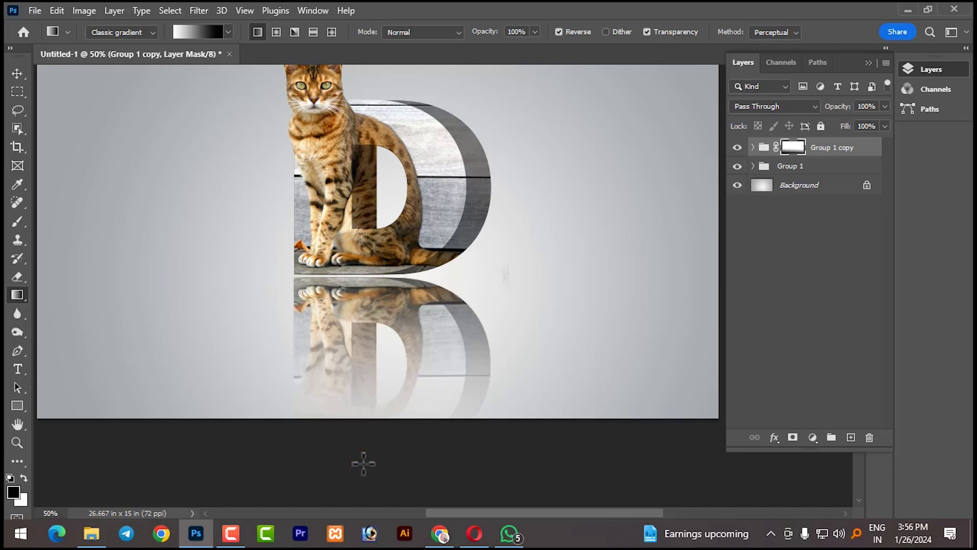
Lower the reflection group's opacity to 62% and redraw its mask's linear gradient from inside the D to just below the canvas.
{"action": "left_click", "coordinate": [885, 106]}
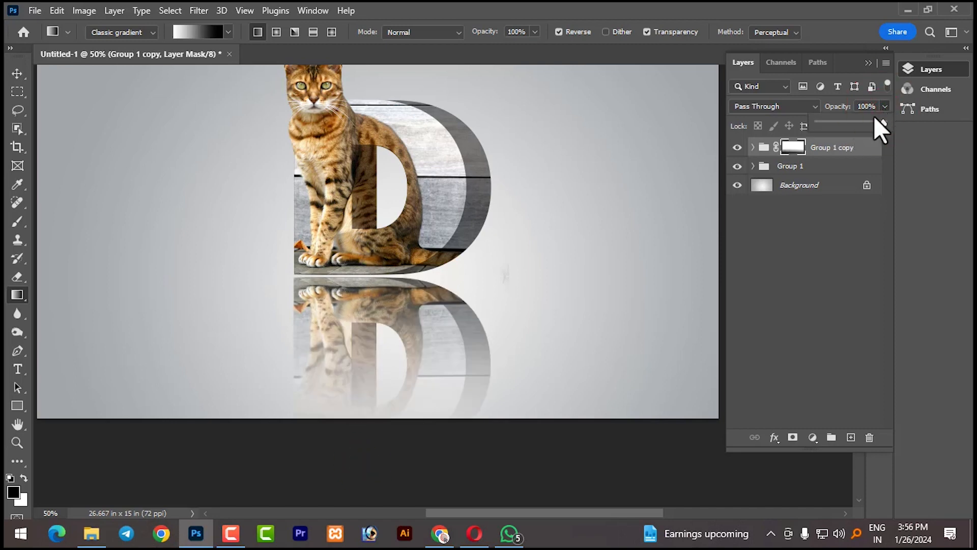
{"action": "left_click_drag", "start_coordinate": [860, 123], "coordinate": [860, 122]}
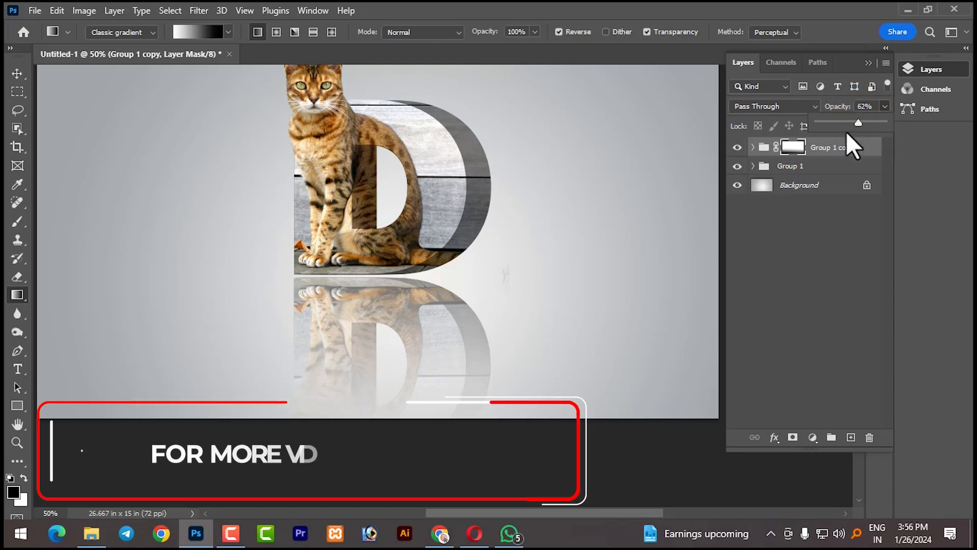
{"action": "left_click_drag", "start_coordinate": [374, 285], "coordinate": [356, 386]}
{"action": "left_click_drag", "start_coordinate": [370, 201], "coordinate": [353, 427]}
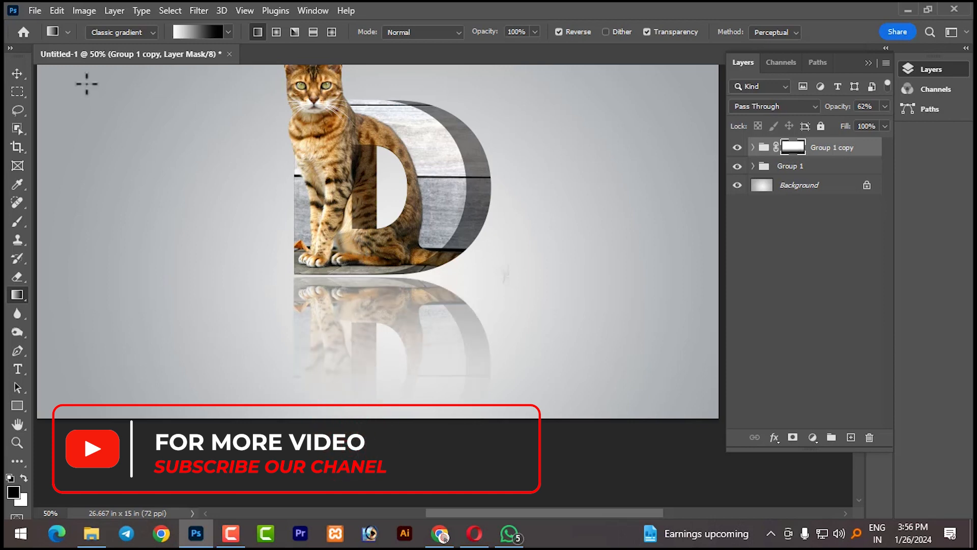
{"action": "left_click", "coordinate": [14, 73]}
{"action": "left_click", "coordinate": [582, 155]}
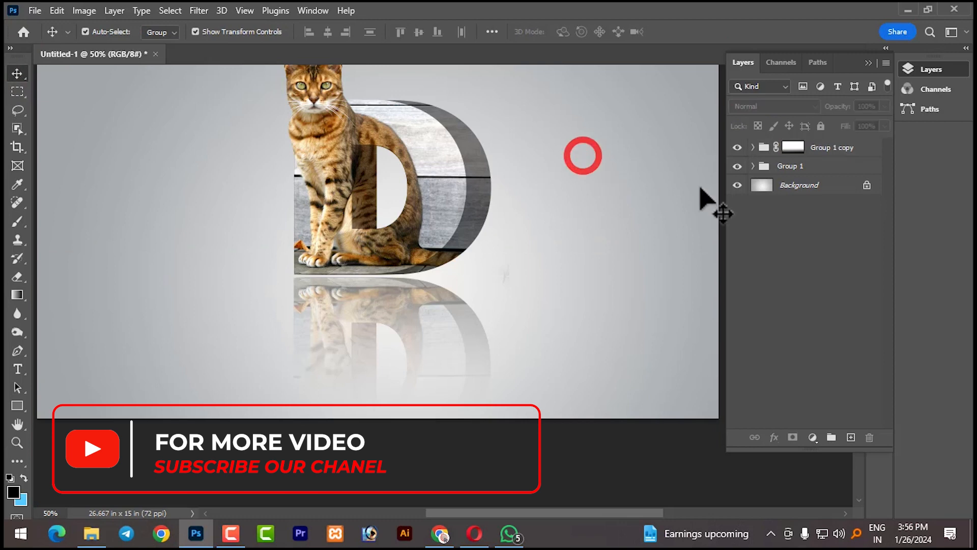
Add a new empty layer directly above the original letter group and choose a soft round brush with black as the colour.
{"action": "left_click", "coordinate": [791, 166]}
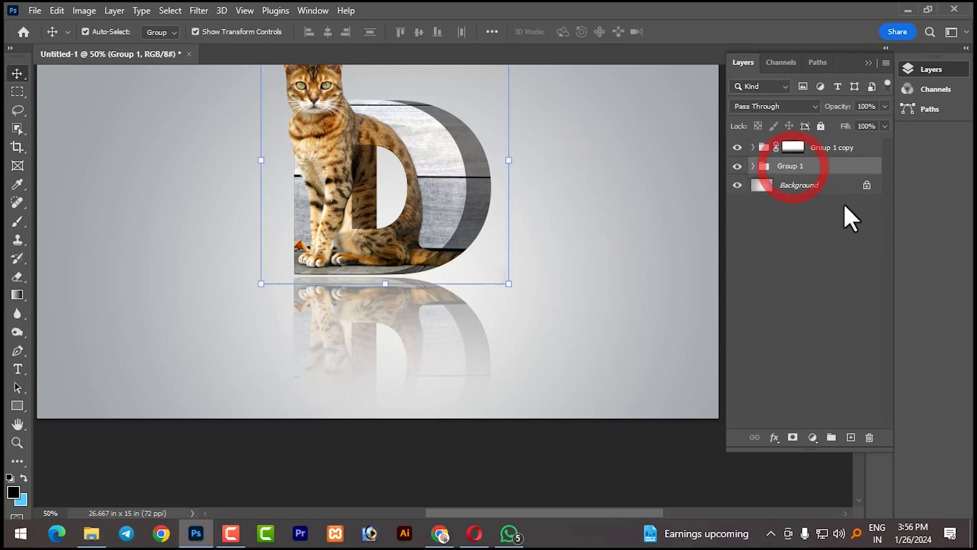
{"action": "left_click", "coordinate": [850, 437]}
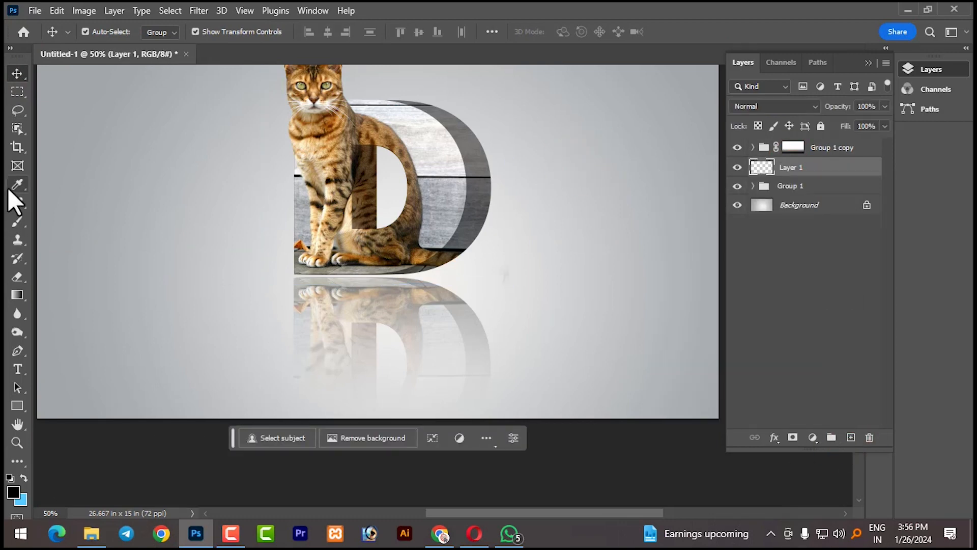
{"action": "left_click", "coordinate": [21, 226]}
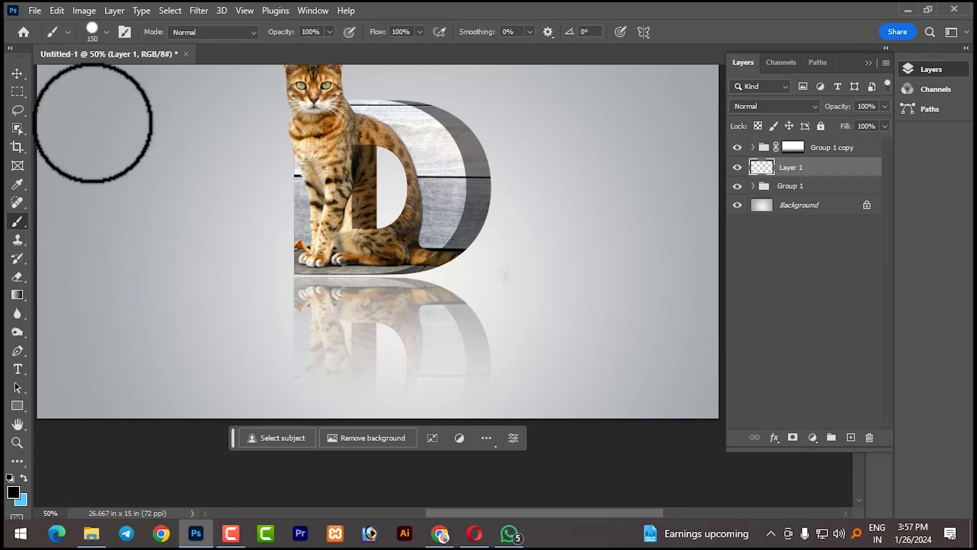
{"action": "left_click", "coordinate": [96, 32]}
{"action": "left_click", "coordinate": [78, 218]}
{"action": "left_click", "coordinate": [481, 14]}
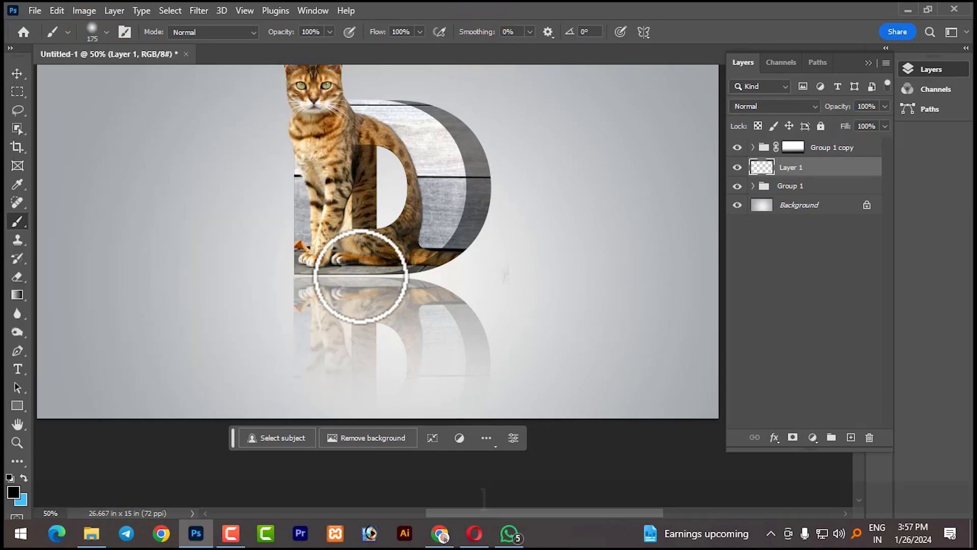
Enlarge the brush to 1200 px and paint a single black dab centred over the letter D on the new layer.
{"action": "key", "text": "bracketright"}
{"action": "key", "text": "bracketright"}
{"action": "key", "text": "bracketright"}
{"action": "key", "text": "bracketright"}
{"action": "key", "text": "bracketright"}
{"action": "key", "text": "bracketright"}
{"action": "key", "text": "bracketright"}
{"action": "key", "text": "bracketright"}
{"action": "key", "text": "bracketright"}
{"action": "key", "text": "bracketright"}
{"action": "key", "text": "bracketright"}
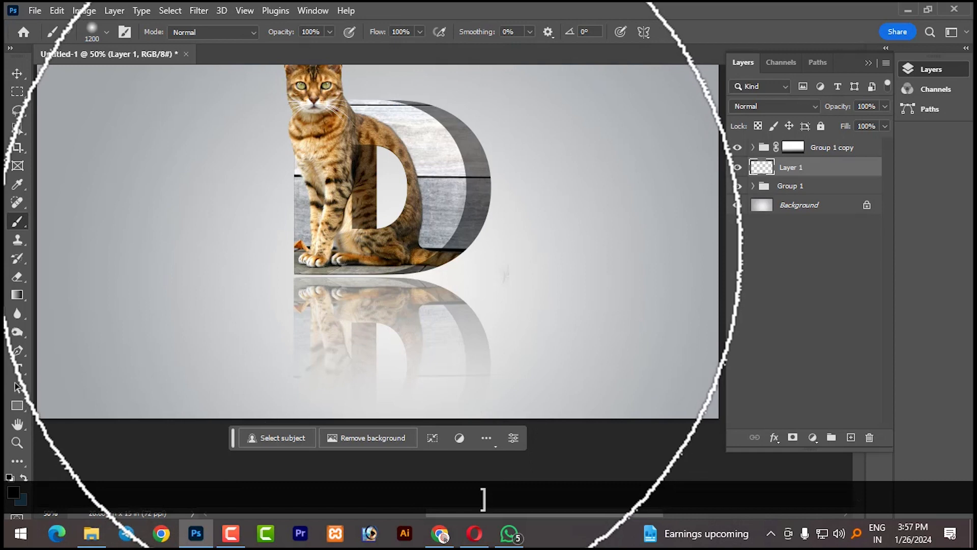
{"action": "left_click", "coordinate": [360, 230]}
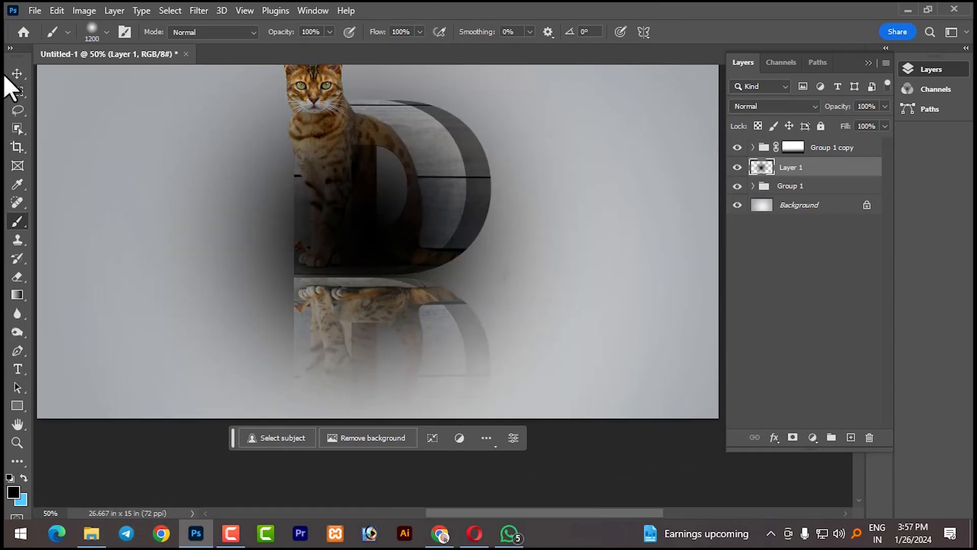
Squash the black dab to 1.85% height and about 58% width, and place it at the D's base as a thin contact shadow.
{"action": "left_click", "coordinate": [17, 74]}
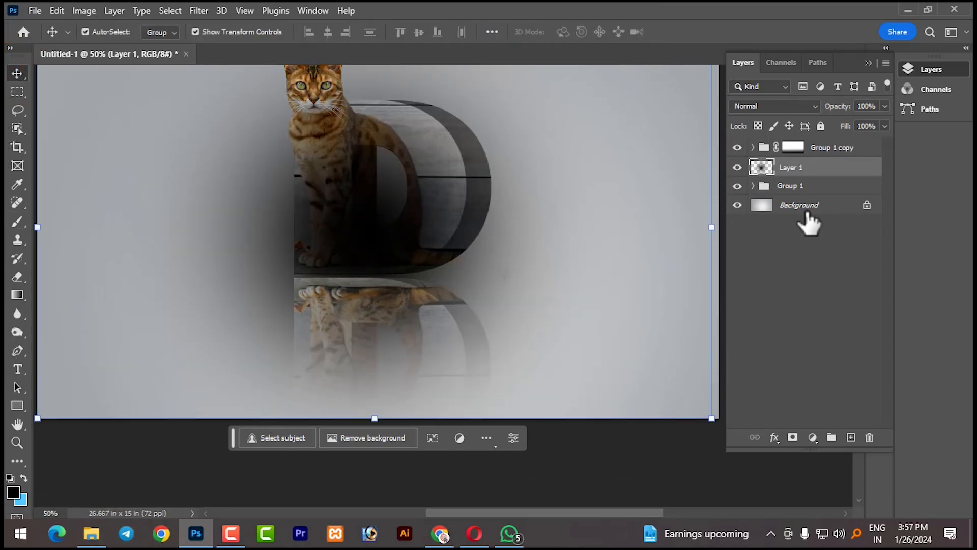
{"action": "scroll", "coordinate": [611, 211], "scroll_direction": "up", "scroll_amount": 2}
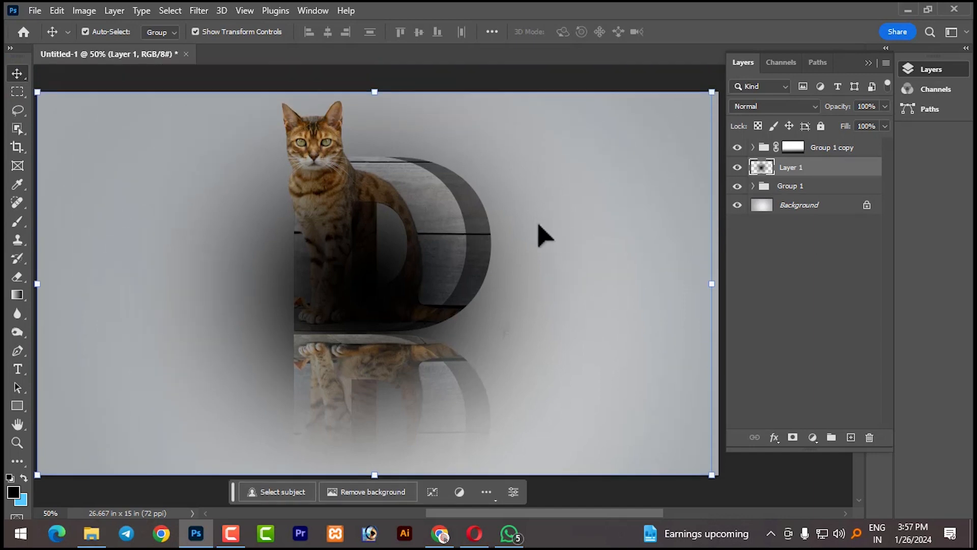
{"action": "left_click_drag", "start_coordinate": [375, 92], "coordinate": [376, 281]}
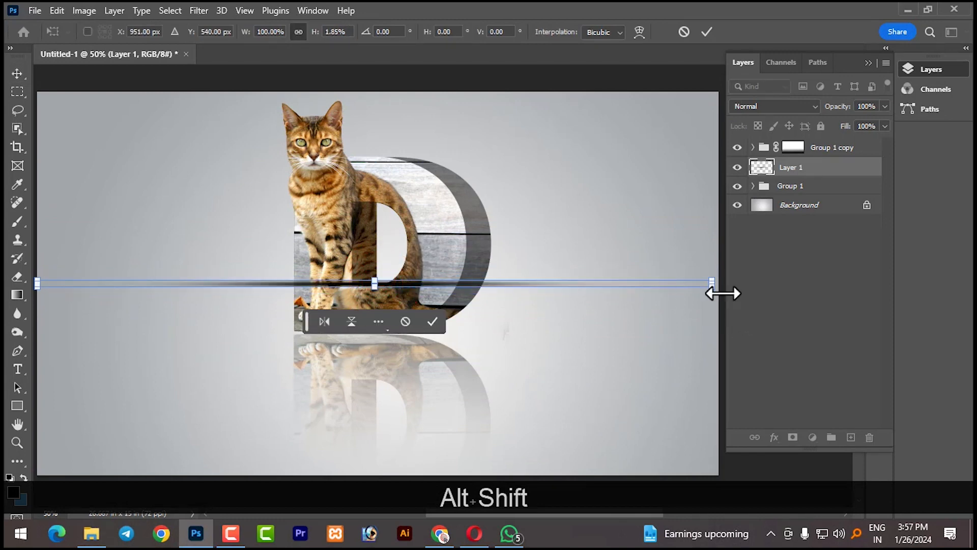
{"action": "left_click_drag", "start_coordinate": [712, 284], "coordinate": [570, 287]}
{"action": "left_click_drag", "start_coordinate": [361, 286], "coordinate": [357, 336]}
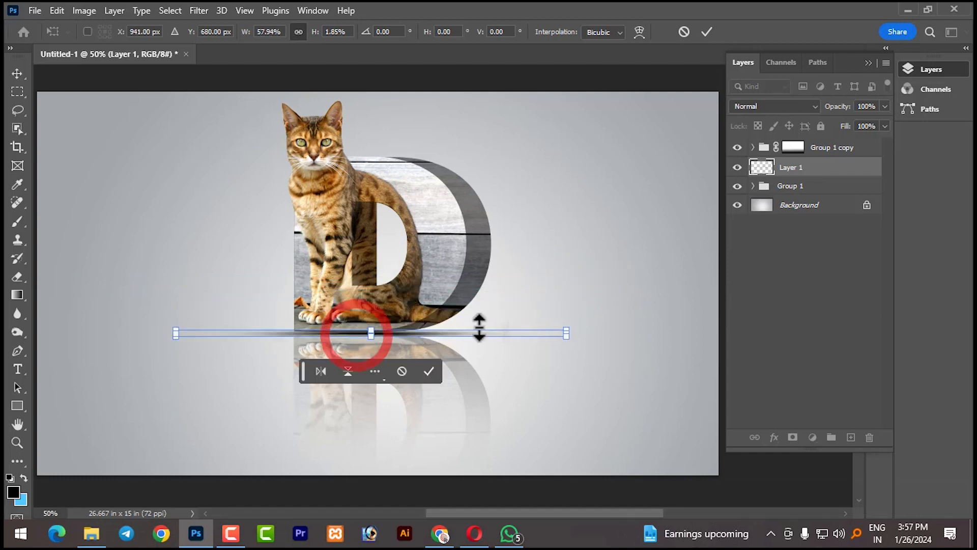
{"action": "left_click", "coordinate": [435, 370]}
{"action": "left_click", "coordinate": [633, 290]}
{"action": "left_click", "coordinate": [449, 333]}
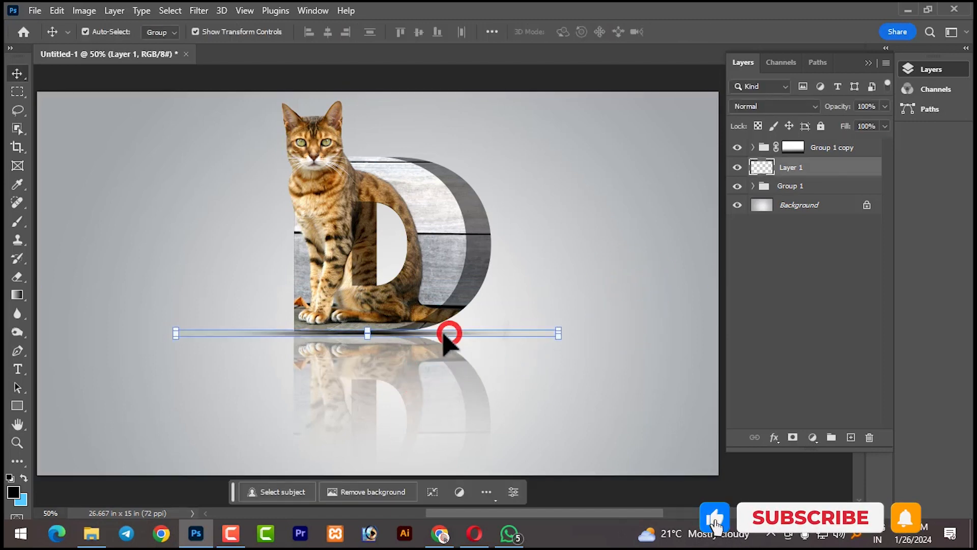
{"action": "left_click_drag", "start_coordinate": [437, 338], "coordinate": [447, 342]}
{"action": "key", "text": "ctrl+z"}
Select the shadow layer and nudge it to the right so the shadow line sits more centrally beneath the D.
{"action": "left_click", "coordinate": [796, 168]}
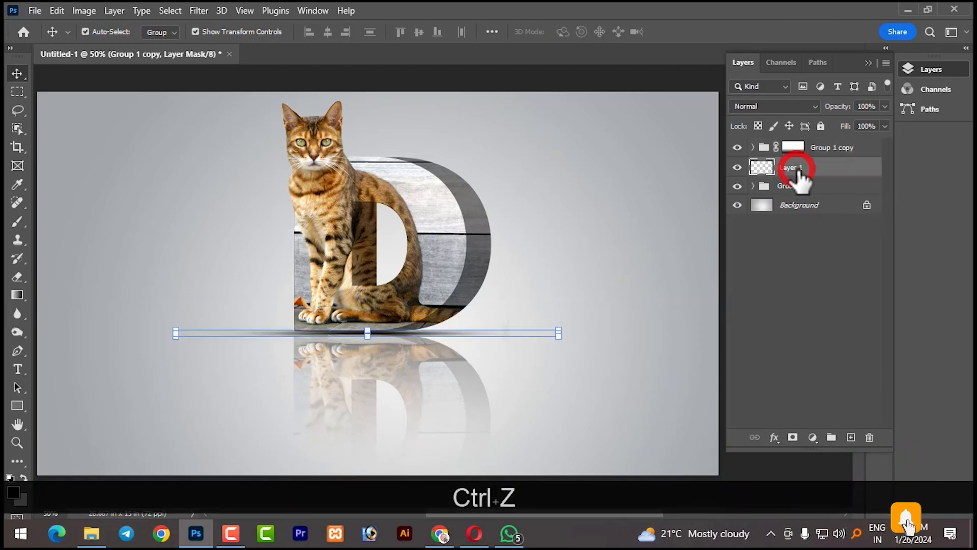
{"action": "key", "text": "Left"}
{"action": "key", "text": "Down"}
{"action": "key", "text": "Down"}
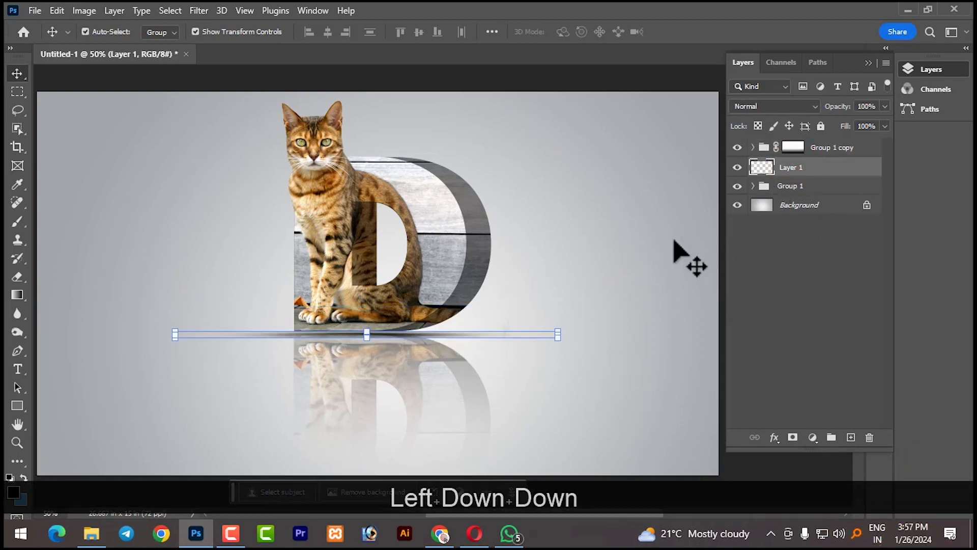
{"action": "key", "text": "Up"}
{"action": "key", "text": "Right"}
{"action": "key", "text": "Up"}
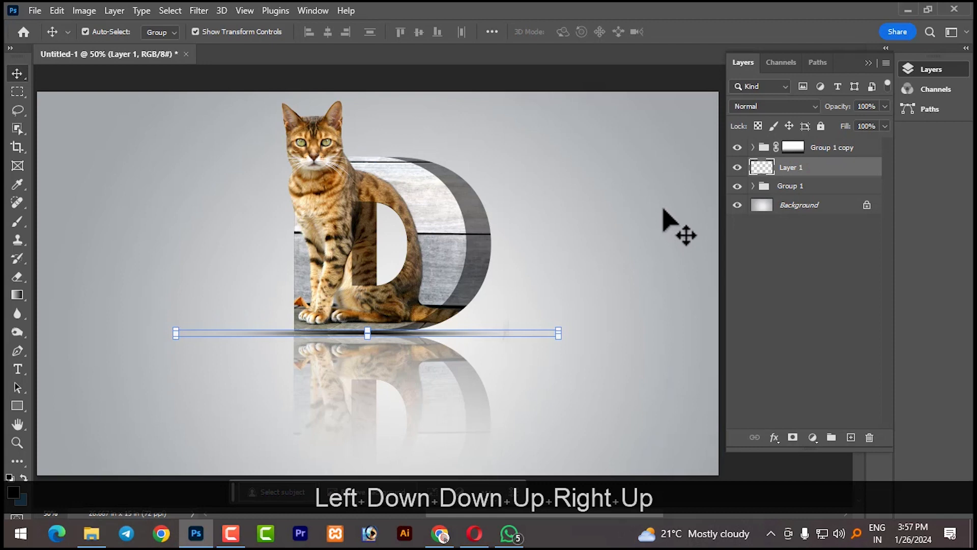
{"action": "key", "text": "Right"}
{"action": "key", "text": "Right"}
{"action": "key", "text": "Right"}
{"action": "key", "text": "Right"}
{"action": "key", "text": "Right"}
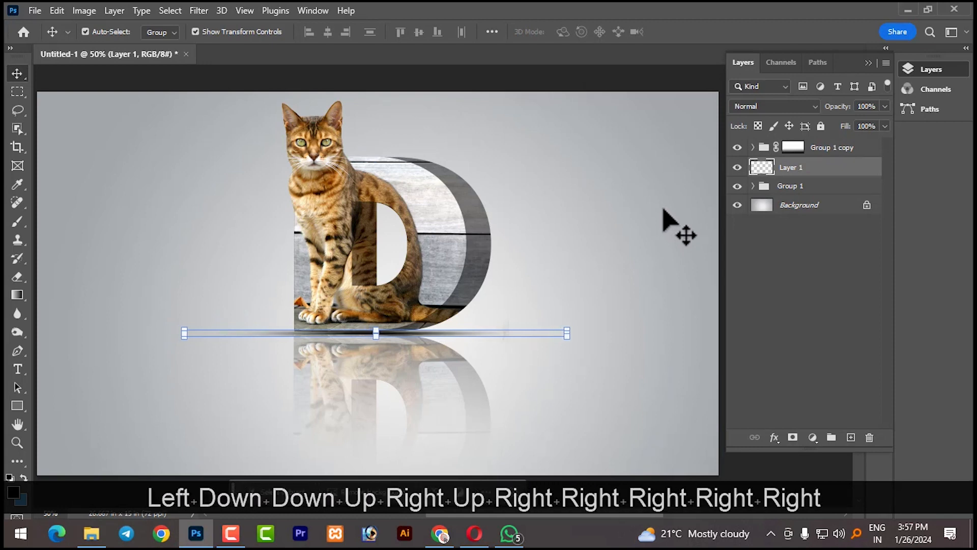
{"action": "key", "text": "Left"}
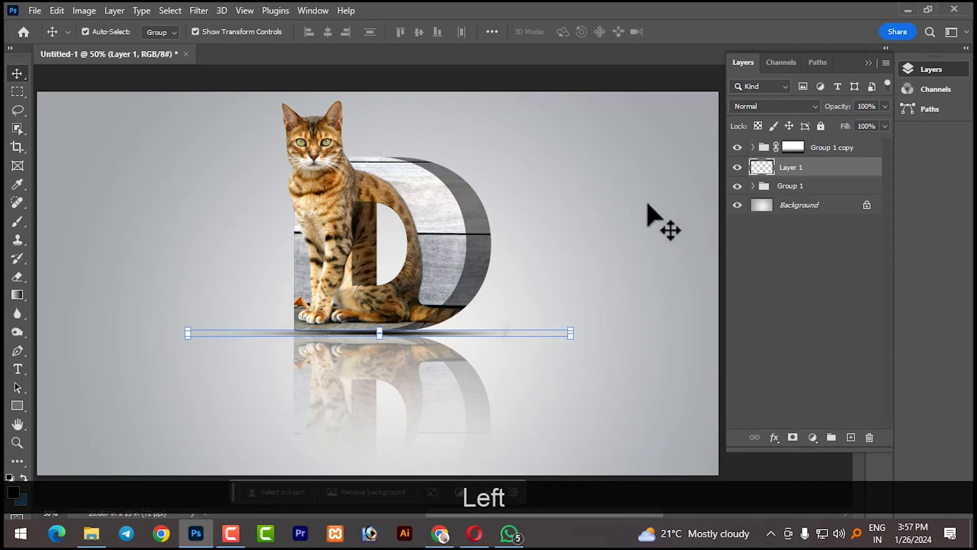
Nudge the shadow layer up by one pixel against the base of the D and deselect it.
{"action": "left_click", "coordinate": [647, 204]}
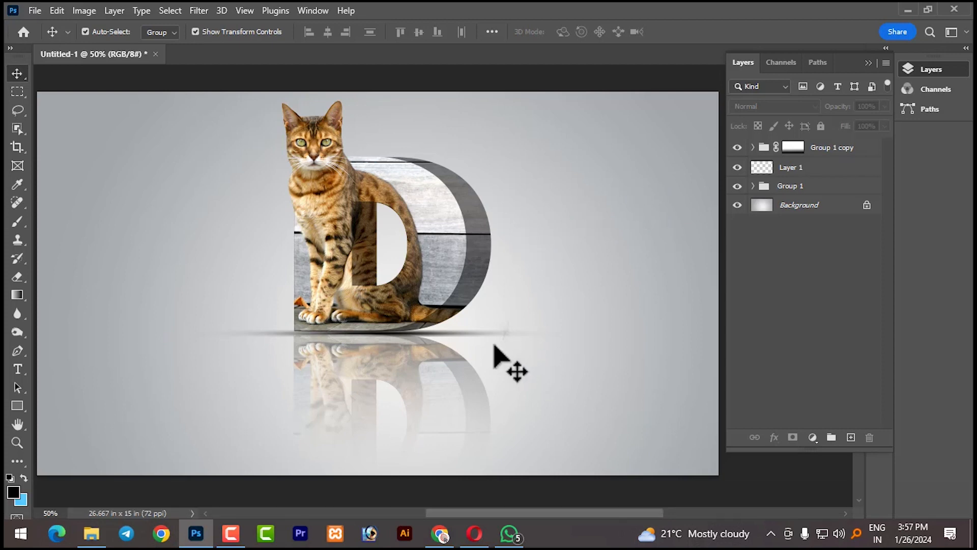
{"action": "left_click", "coordinate": [765, 169]}
{"action": "key", "text": "Up"}
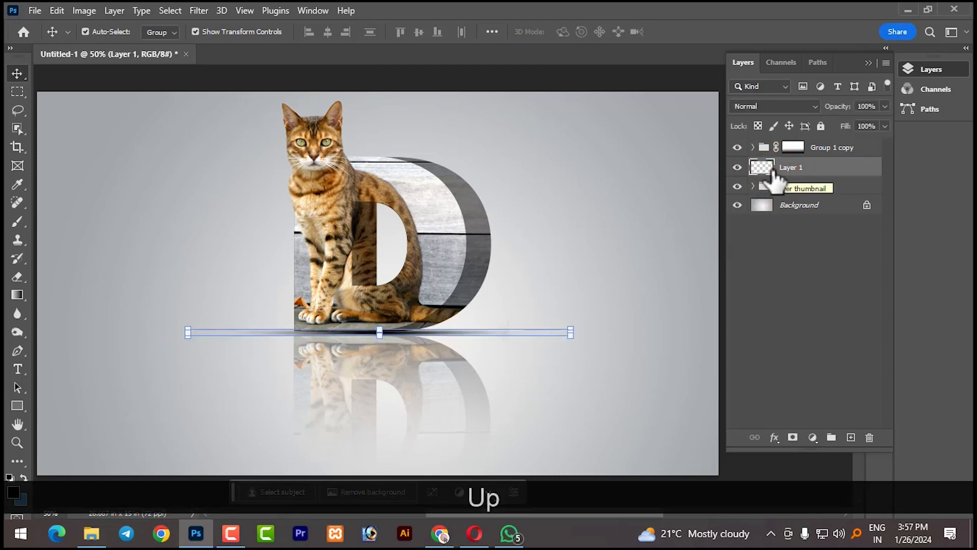
{"action": "left_click", "coordinate": [617, 244]}
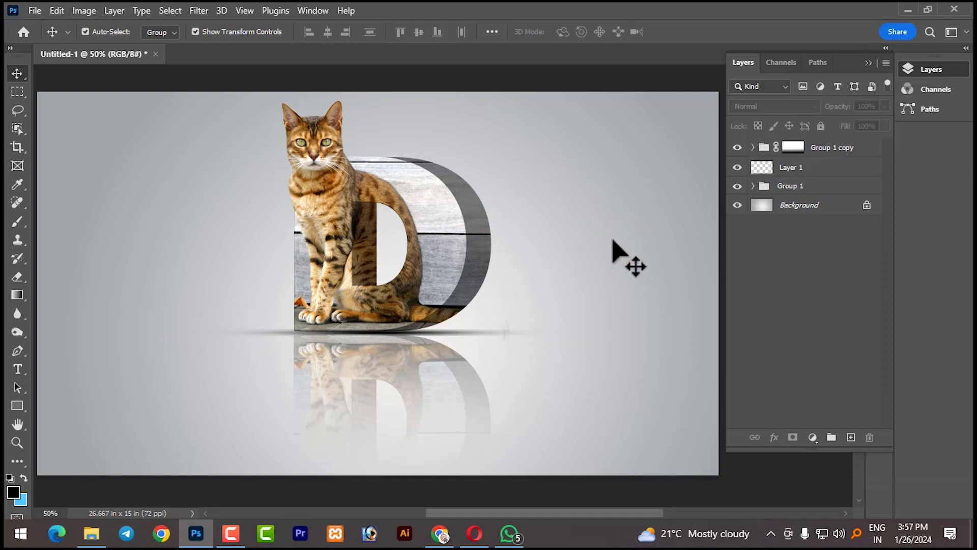
Stamp all visible layers into a new merged layer above the reflection group.
{"action": "scroll", "coordinate": [539, 285], "scroll_direction": "down", "scroll_amount": 4}
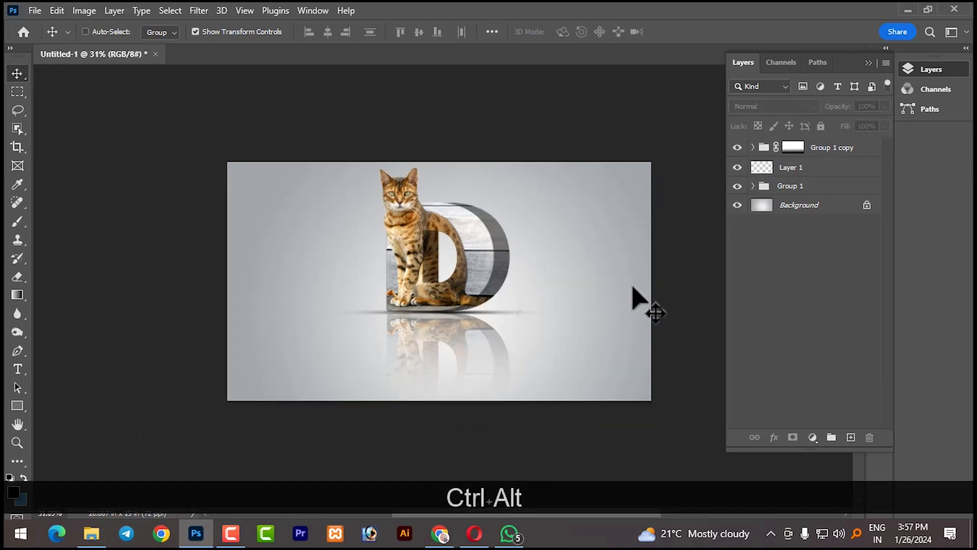
{"action": "scroll", "coordinate": [634, 288], "scroll_direction": "up", "scroll_amount": 1}
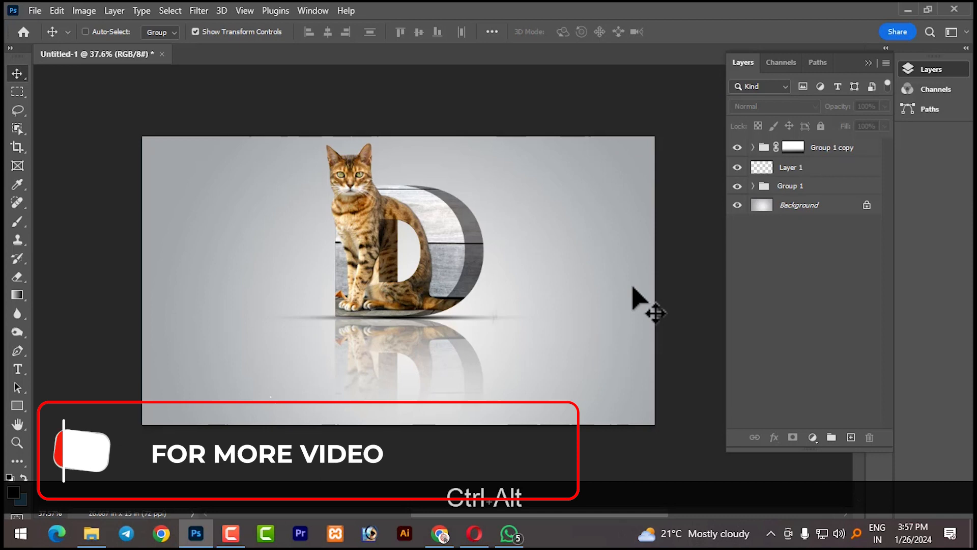
{"action": "left_click", "coordinate": [823, 145]}
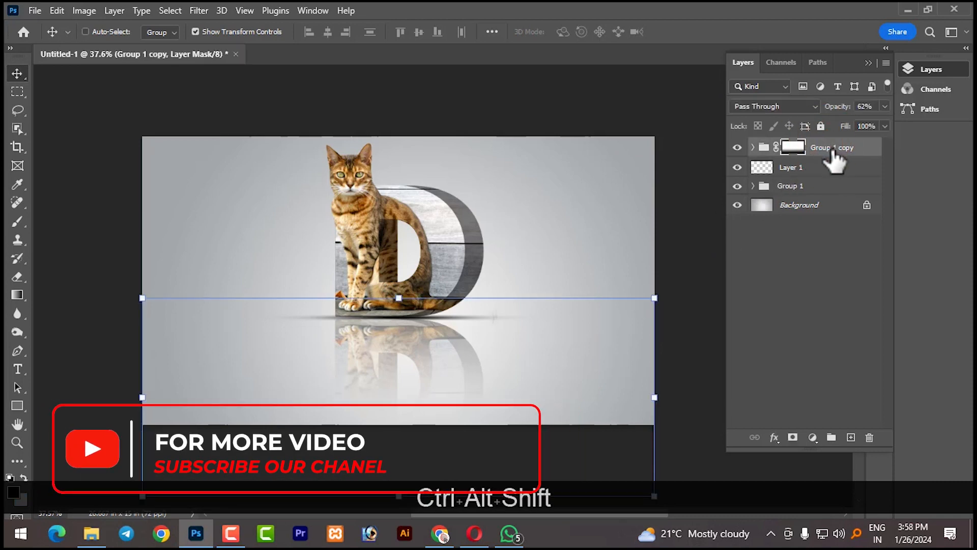
{"action": "key", "text": "ctrl+alt+shift+e"}
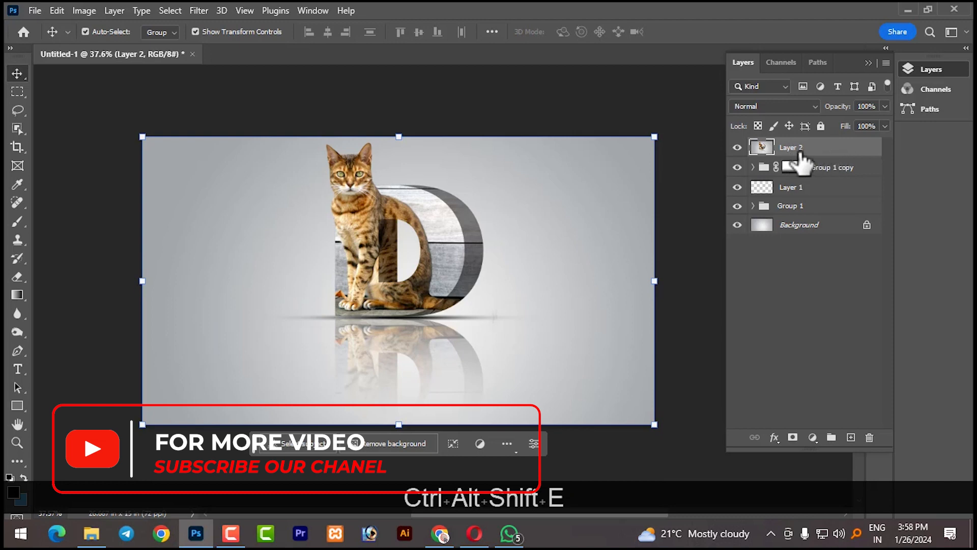
Apply the Camera Raw Filter to the merged layer with the PE01 preset from Portraits: Edgy.
{"action": "left_click", "coordinate": [196, 11]}
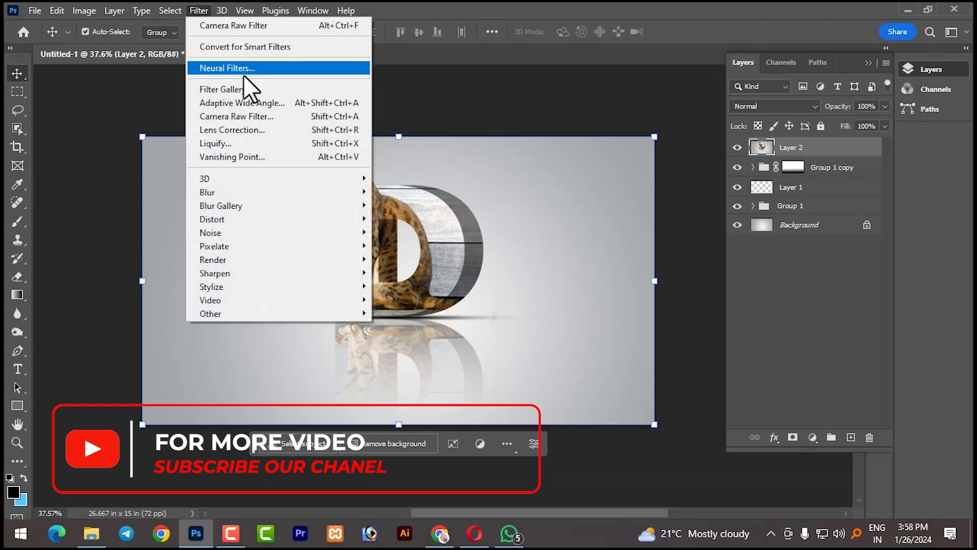
{"action": "left_click", "coordinate": [315, 120]}
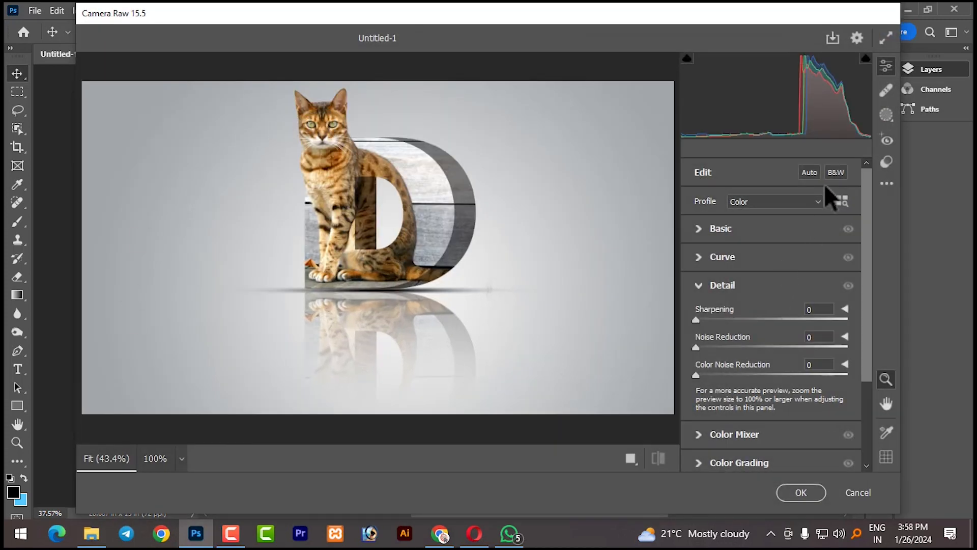
{"action": "left_click", "coordinate": [888, 160]}
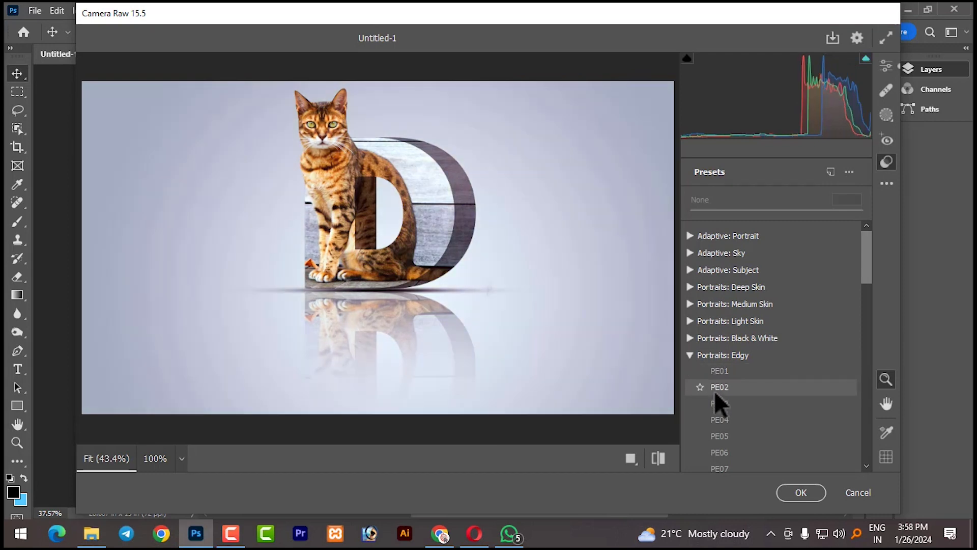
{"action": "left_click", "coordinate": [721, 377]}
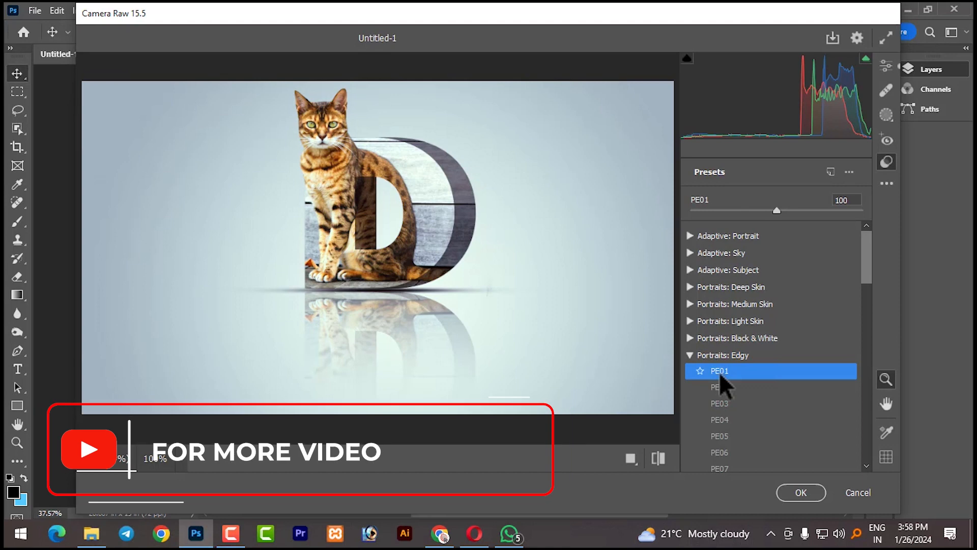
{"action": "left_click", "coordinate": [792, 495]}
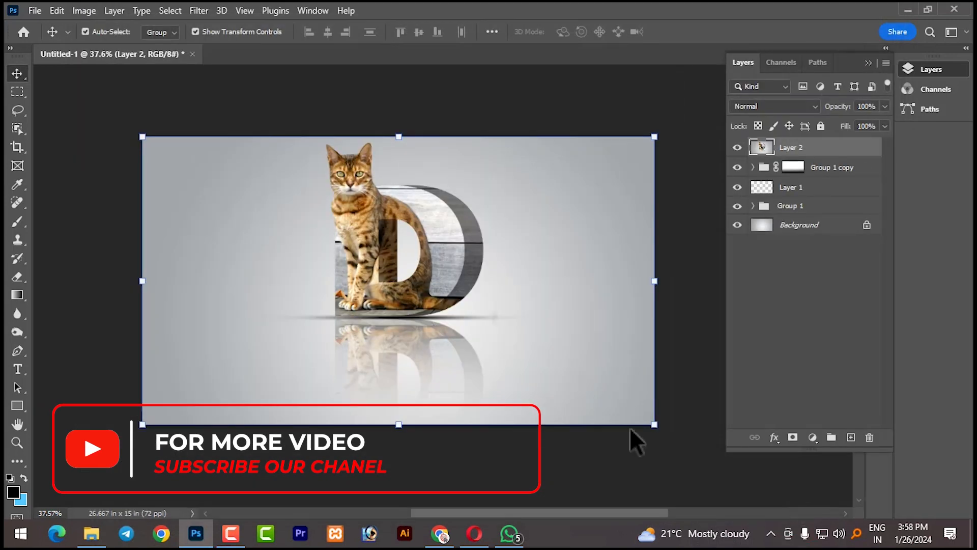